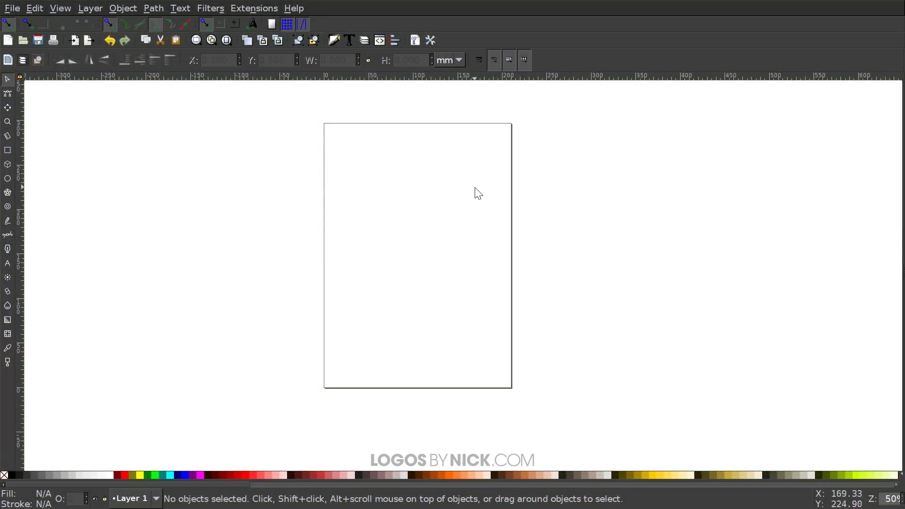
Shift the view slightly so the blank new page sits in view
{"action": "left_click_drag", "start_coordinate": [475, 188], "coordinate": [459, 198]}
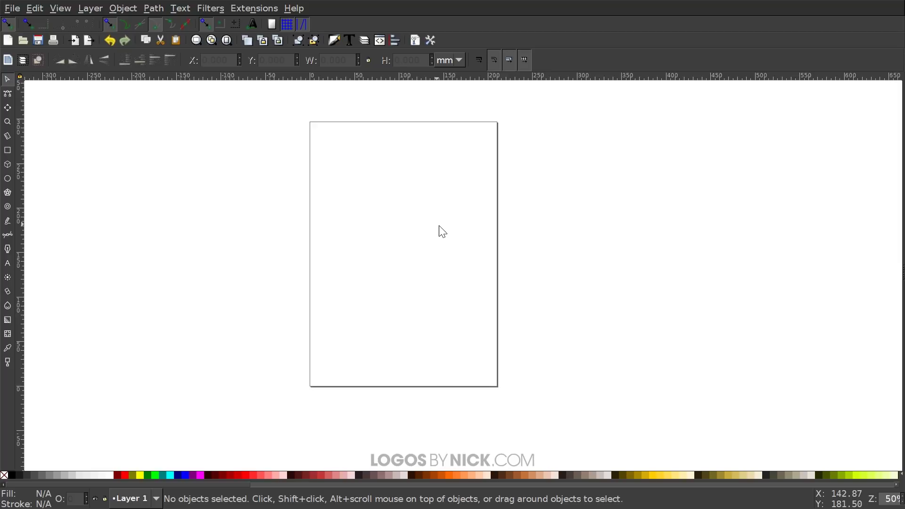
In Document Properties, set display units to px and hide the page border
{"action": "left_click", "coordinate": [11, 8]}
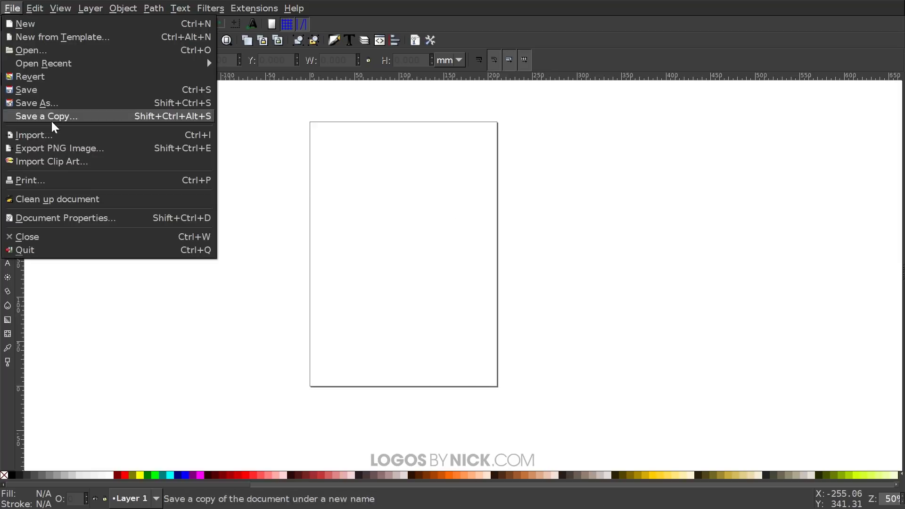
{"action": "left_click", "coordinate": [40, 218]}
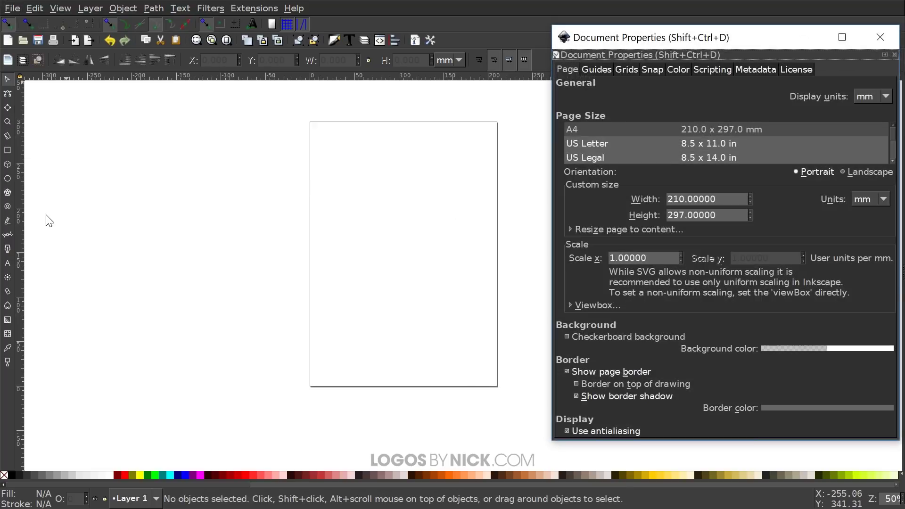
{"action": "left_click_drag", "start_coordinate": [818, 38], "coordinate": [578, 30]}
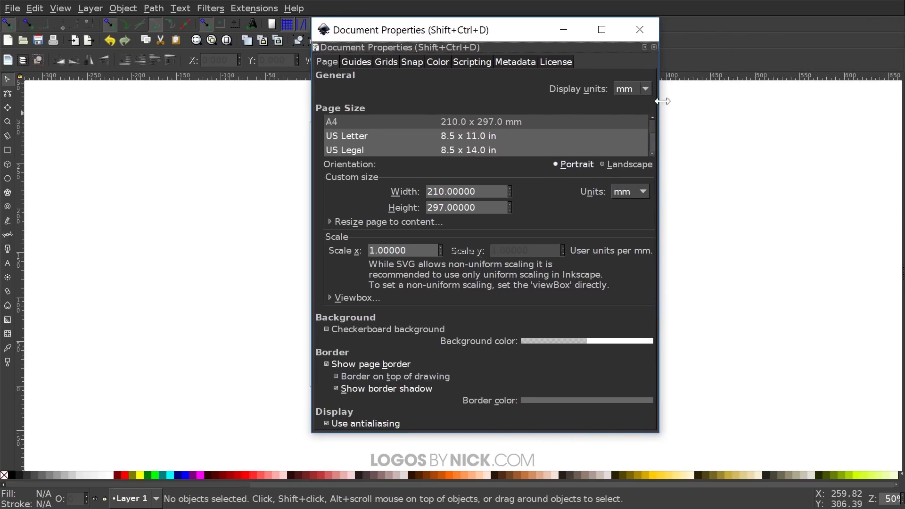
{"action": "left_click", "coordinate": [632, 89]}
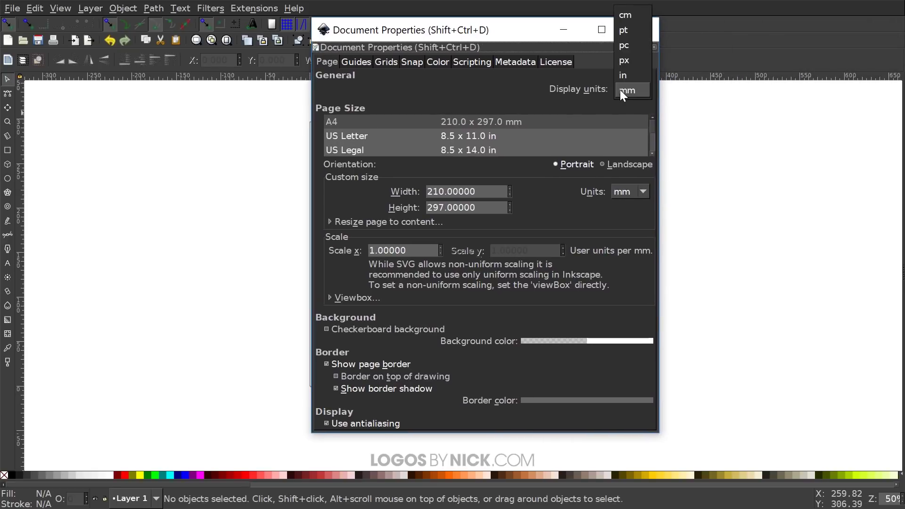
{"action": "left_click", "coordinate": [631, 61]}
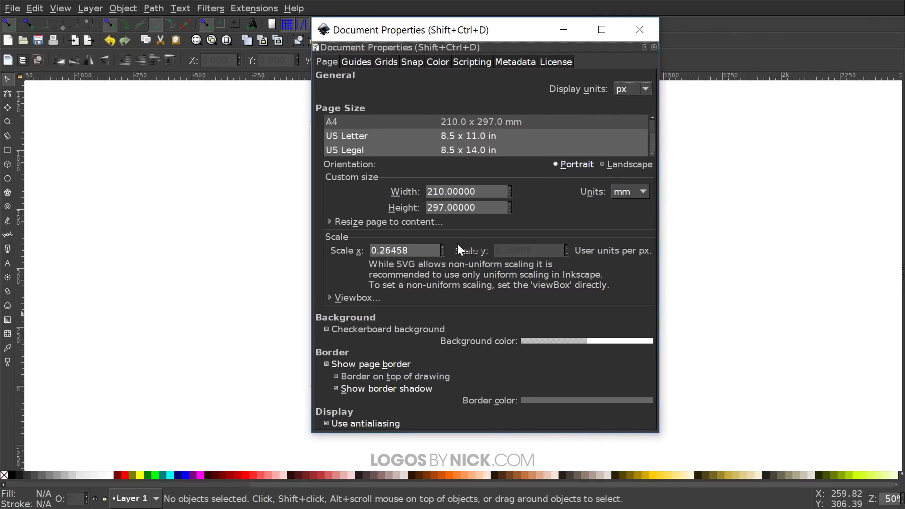
{"action": "left_click", "coordinate": [337, 364]}
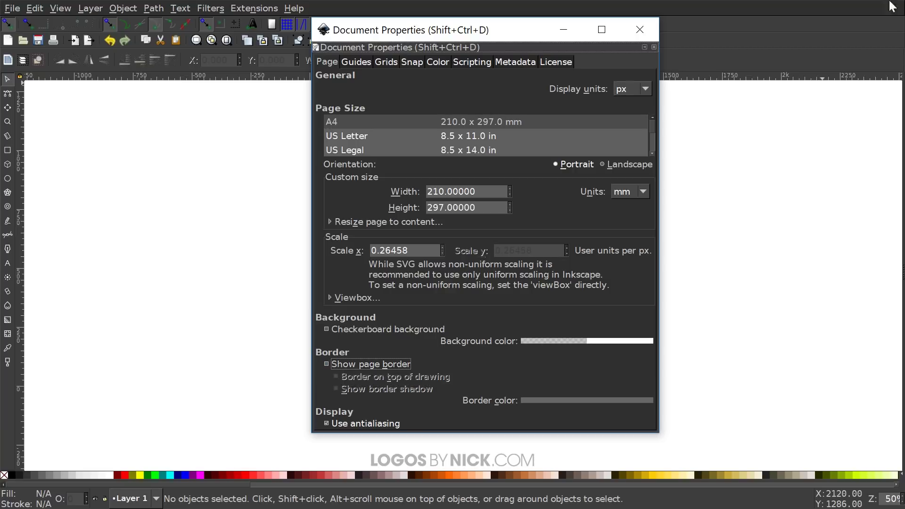
{"action": "left_click", "coordinate": [640, 29]}
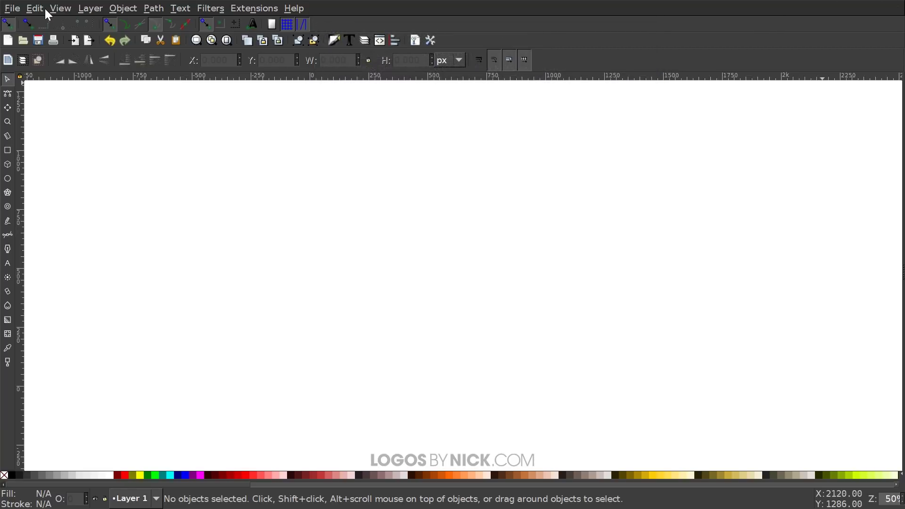
Zoom the canvas to 1:1 actual size
{"action": "left_click", "coordinate": [60, 9]}
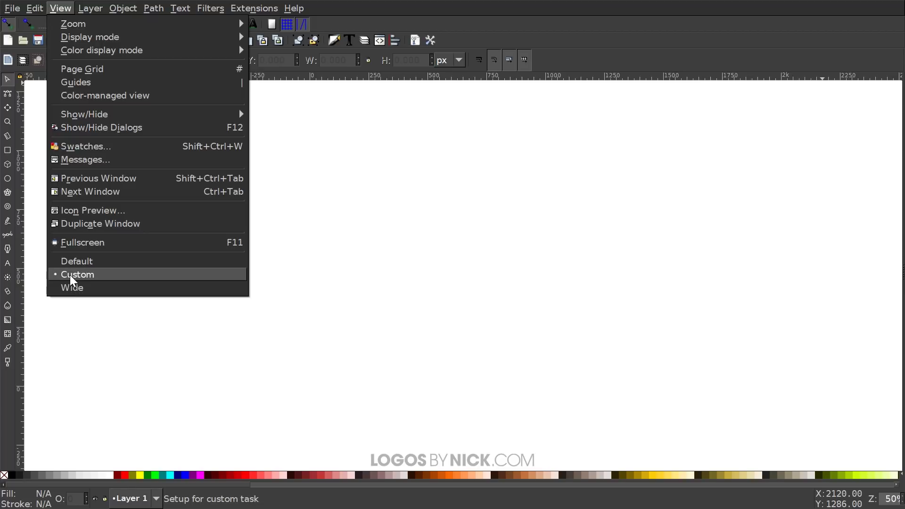
{"action": "mouse_move", "coordinate": [111, 25]}
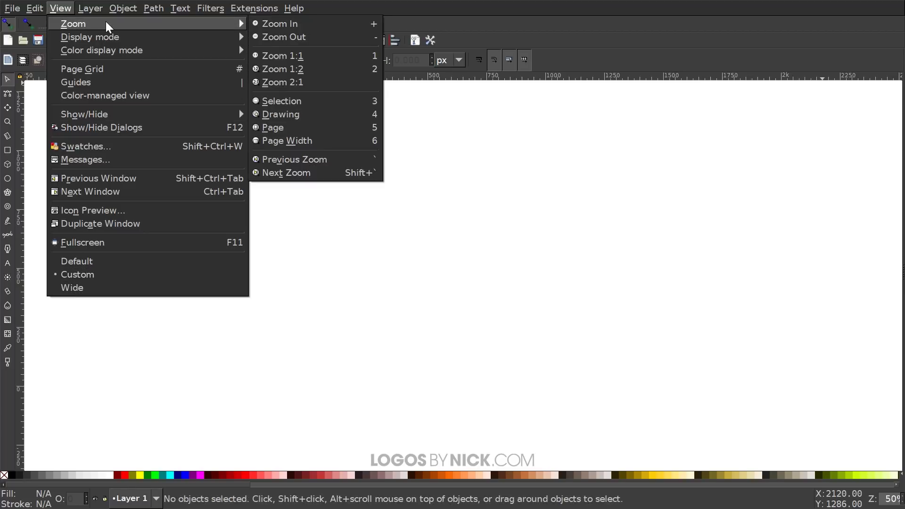
{"action": "left_click", "coordinate": [279, 55]}
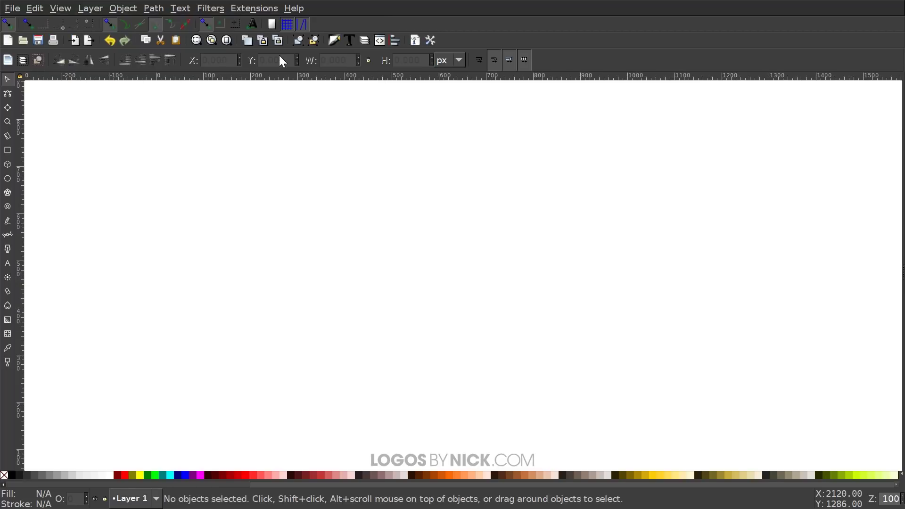
Open Align and Distribute, relative to Last selected, and the Fill and Stroke panel
{"action": "left_click", "coordinate": [394, 41]}
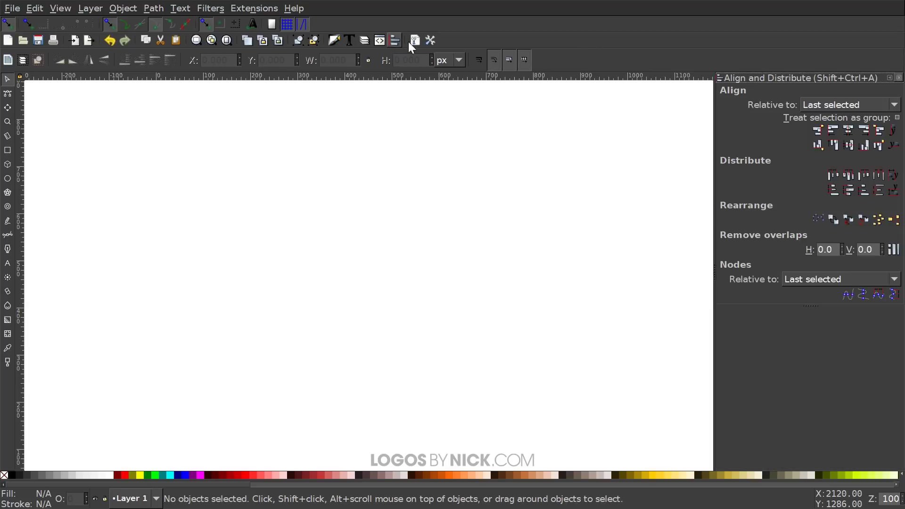
{"action": "left_click", "coordinate": [830, 105]}
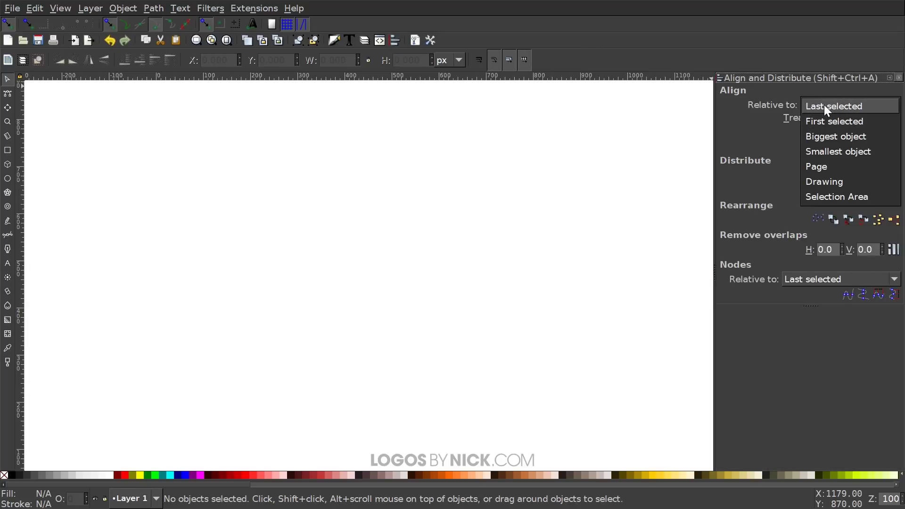
{"action": "left_click", "coordinate": [824, 106]}
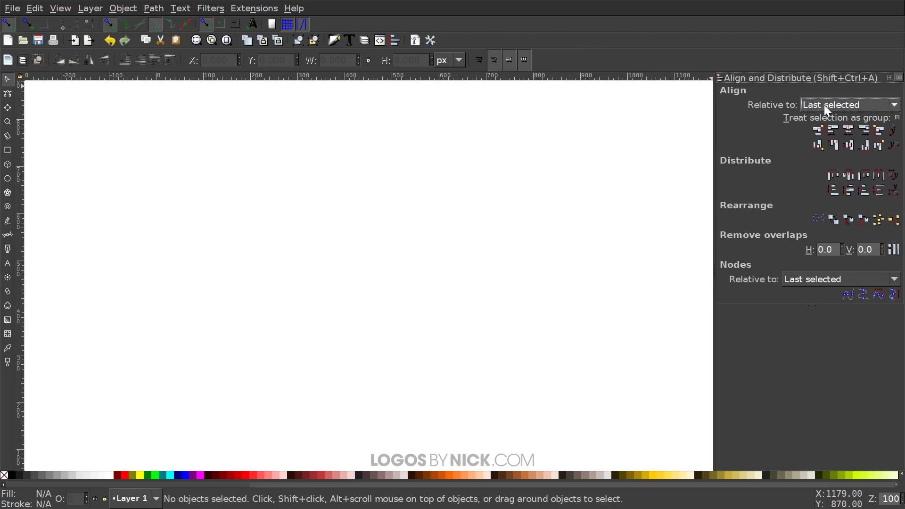
{"action": "left_click", "coordinate": [335, 40]}
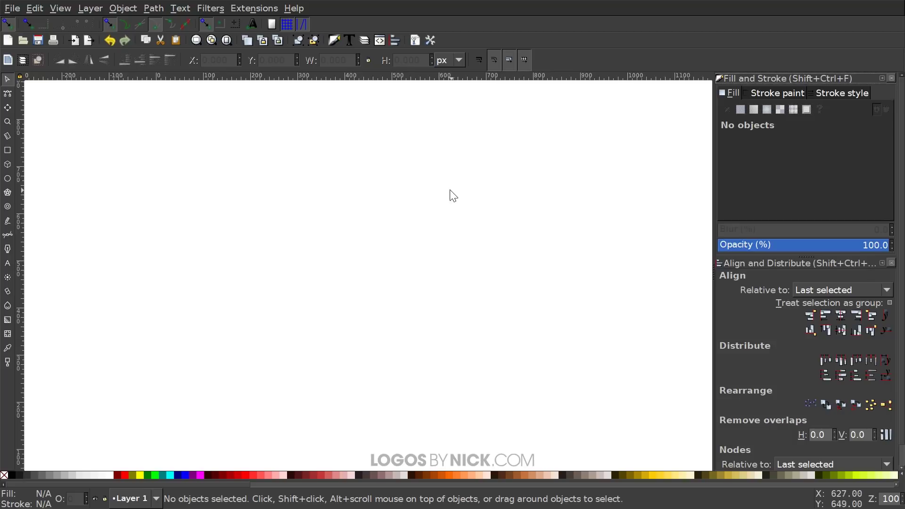
Create a text object reading 'Drip' on the page
{"action": "left_click", "coordinate": [7, 264]}
{"action": "left_click", "coordinate": [303, 229]}
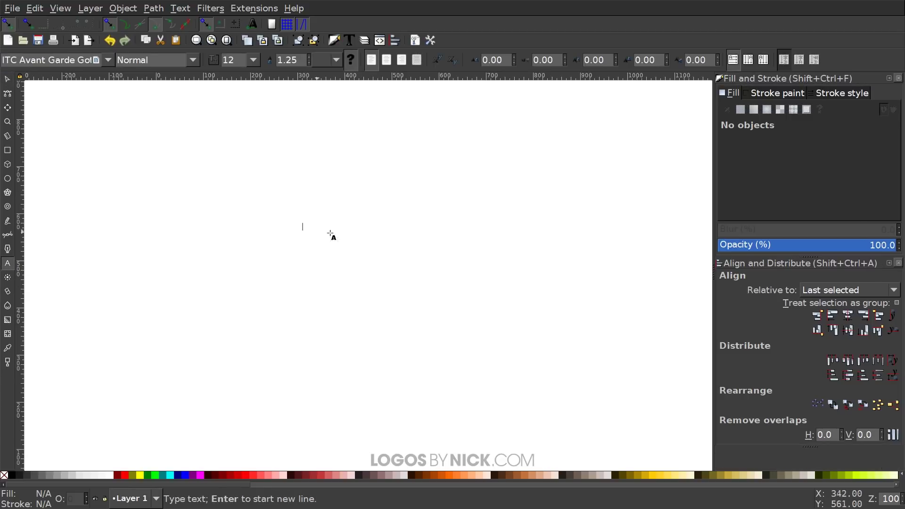
{"action": "type", "text": "Drip"}
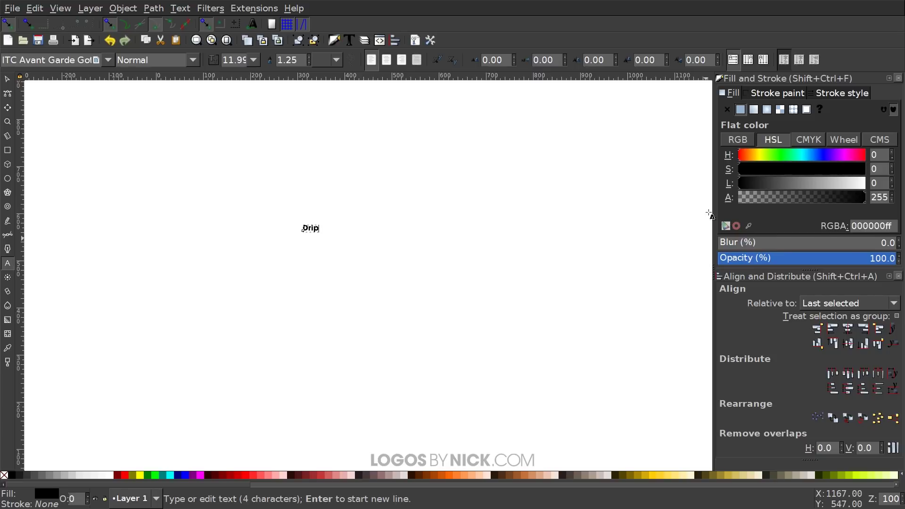
{"action": "scroll", "coordinate": [511, 215], "scroll_direction": "right", "scroll_amount": 1}
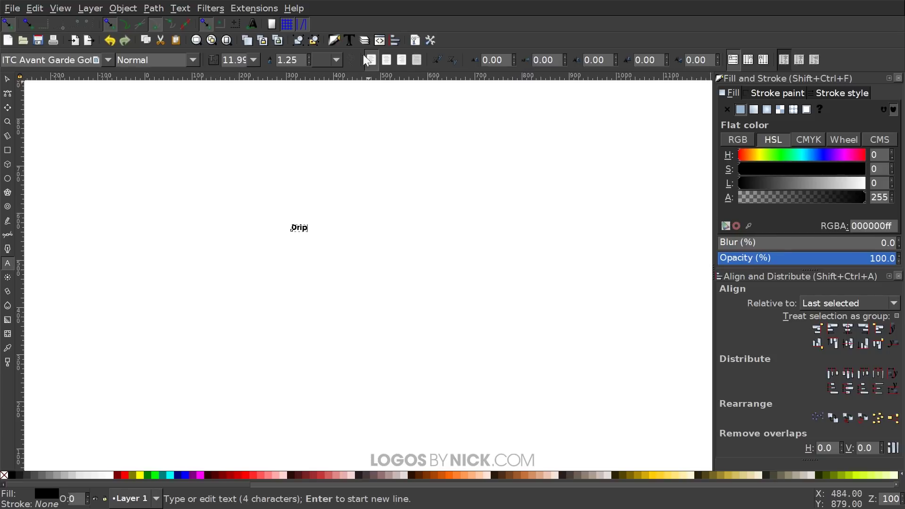
Apply the Milkshake font to the Drip text
{"action": "left_click", "coordinate": [351, 40]}
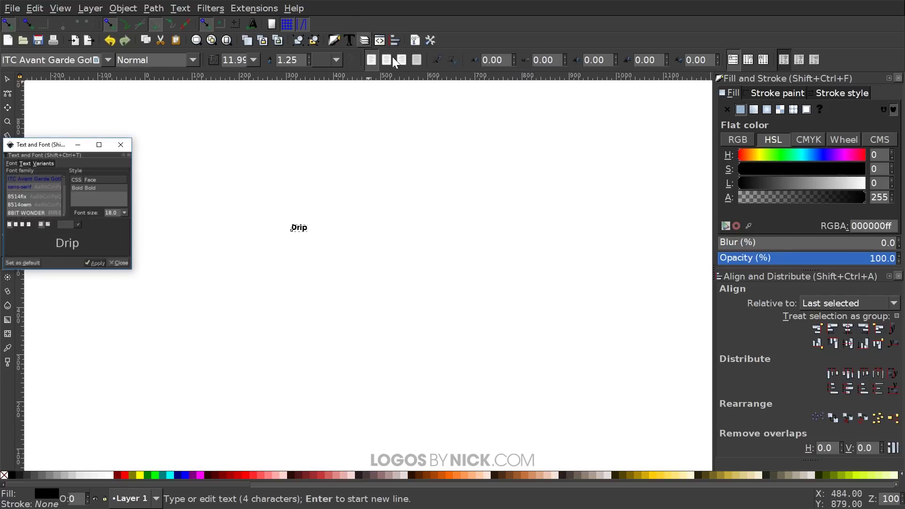
{"action": "left_click_drag", "start_coordinate": [43, 148], "coordinate": [482, 83]}
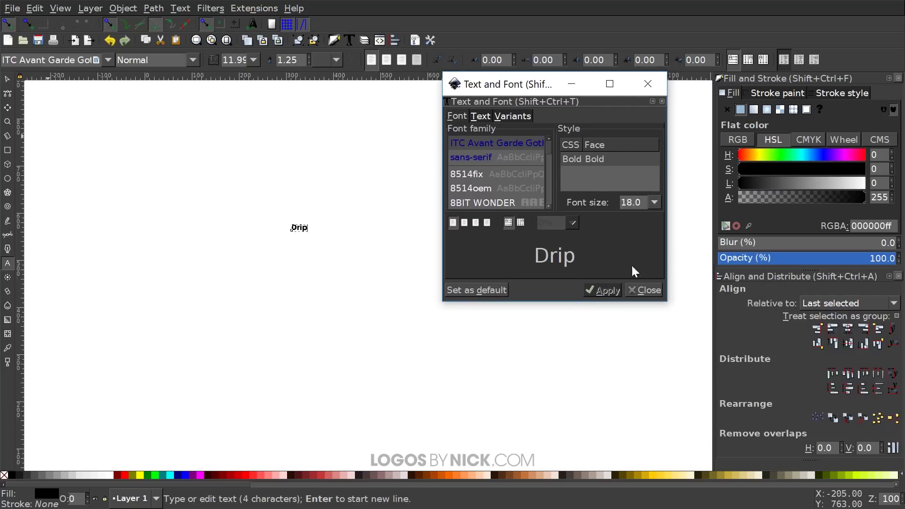
{"action": "left_click_drag", "start_coordinate": [668, 302], "coordinate": [830, 396]}
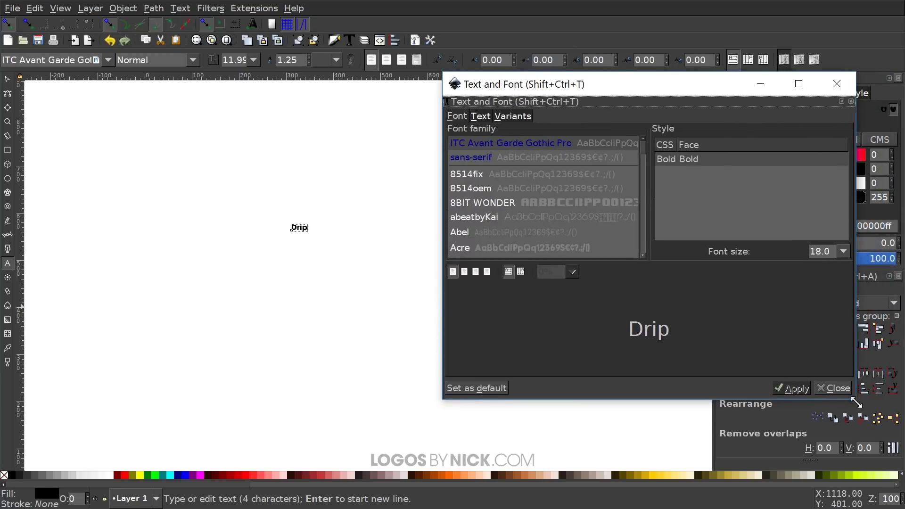
{"action": "left_click_drag", "start_coordinate": [612, 87], "coordinate": [542, 65]}
{"action": "left_click", "coordinate": [465, 198]}
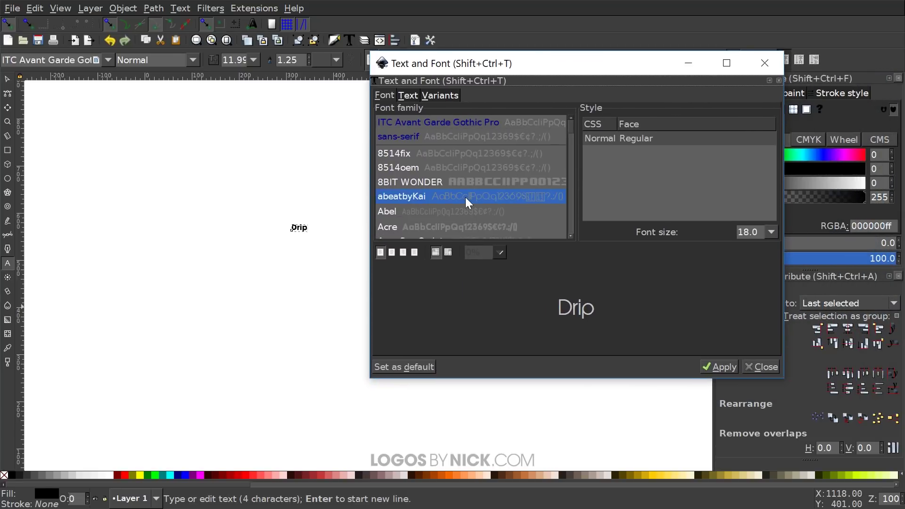
{"action": "type", "text": "milk"}
{"action": "left_click", "coordinate": [437, 171]}
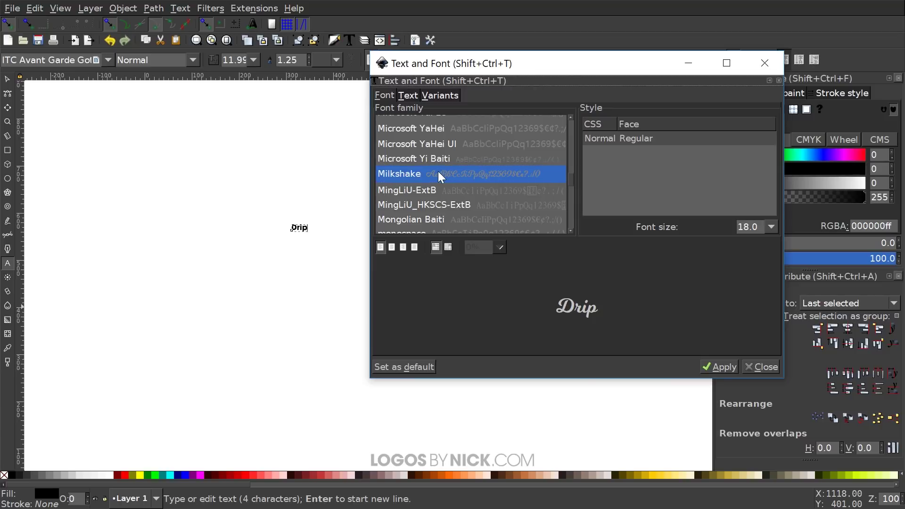
{"action": "left_click", "coordinate": [712, 367]}
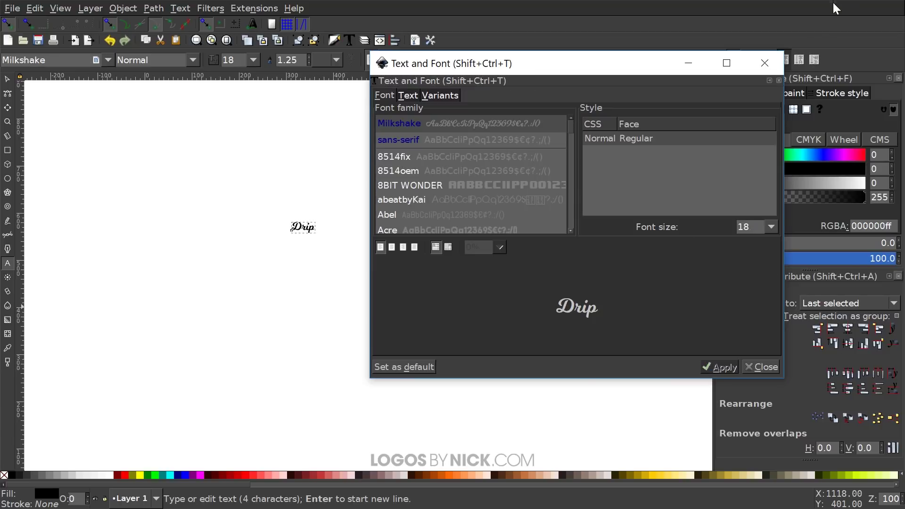
{"action": "left_click", "coordinate": [765, 63]}
Scale the Drip text up greatly and move it down-right on the page
{"action": "left_click", "coordinate": [7, 80]}
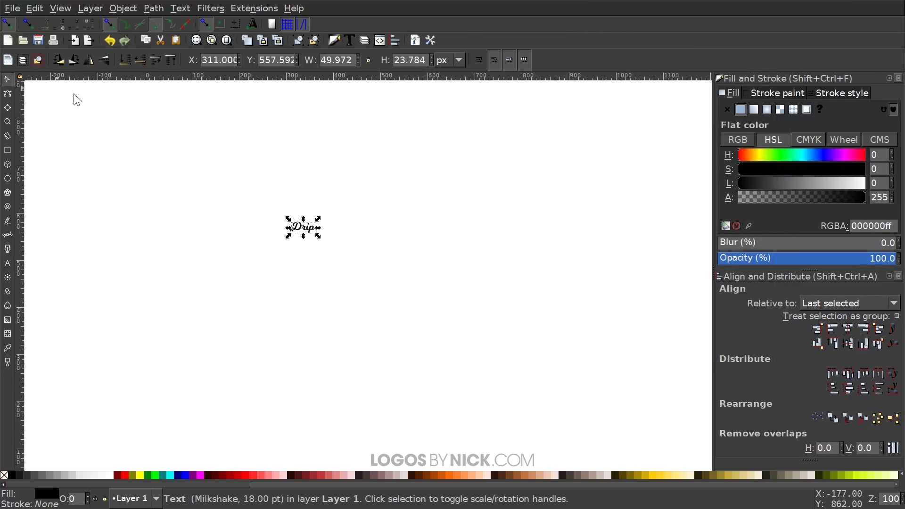
{"action": "left_click_drag", "start_coordinate": [318, 237], "coordinate": [515, 344]}
{"action": "left_click_drag", "start_coordinate": [396, 279], "coordinate": [433, 279]}
{"action": "scroll", "coordinate": [424, 299], "scroll_direction": "left", "scroll_amount": 1}
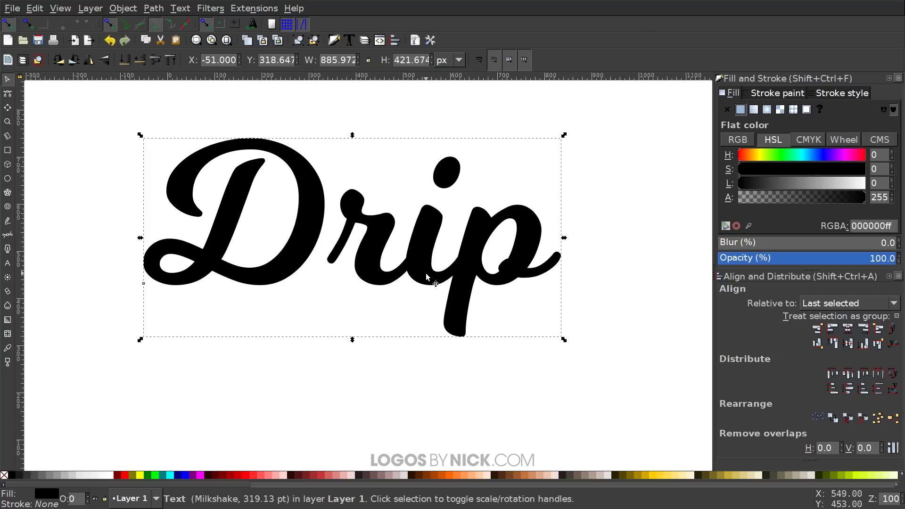
Convert Drip to outline paths and ungroup it into separate letters
{"action": "left_click", "coordinate": [152, 11]}
{"action": "left_click", "coordinate": [152, 24]}
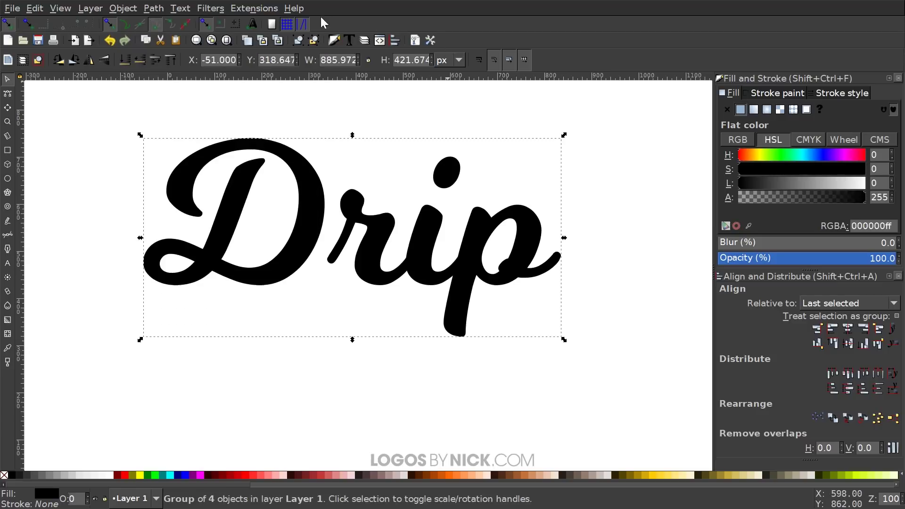
{"action": "left_click", "coordinate": [315, 41]}
{"action": "left_click", "coordinate": [314, 41]}
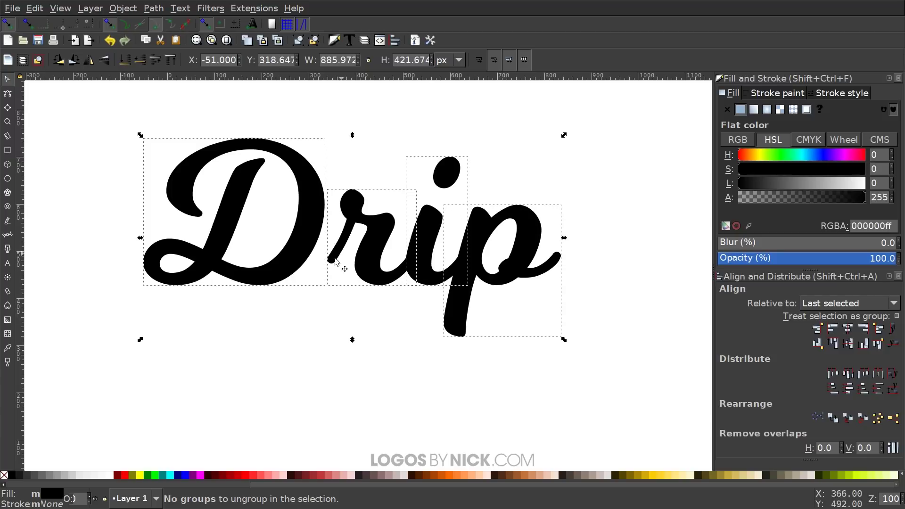
{"action": "left_click", "coordinate": [396, 109]}
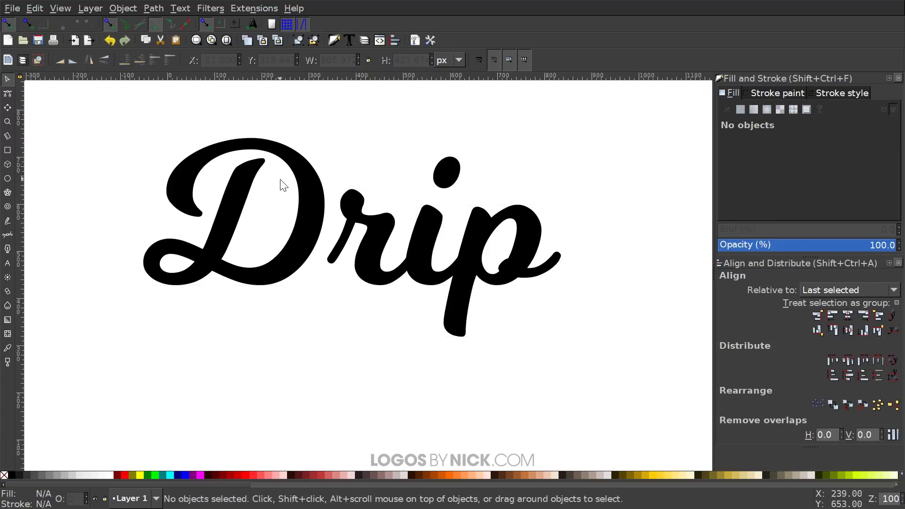
Turn off snapping and nudge the D right so it touches the r
{"action": "left_click", "coordinate": [7, 23]}
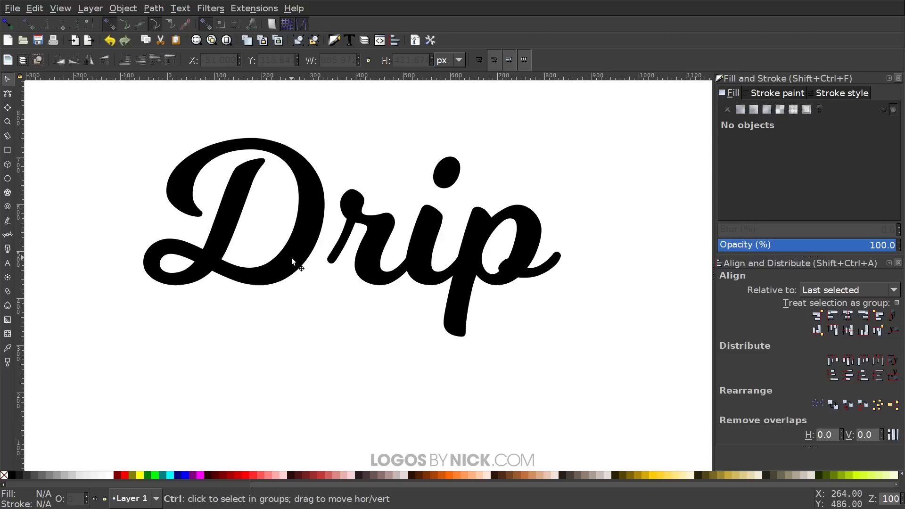
{"action": "left_click_drag", "start_coordinate": [292, 259], "coordinate": [303, 283]}
{"action": "scroll", "coordinate": [328, 362], "scroll_direction": "left", "scroll_amount": 1}
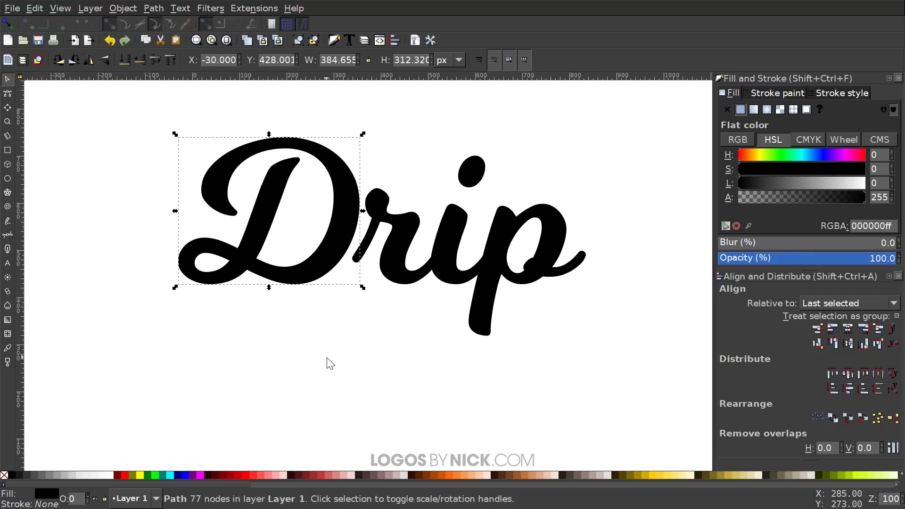
{"action": "scroll", "coordinate": [319, 359], "scroll_direction": "left", "scroll_amount": 2}
{"action": "scroll", "coordinate": [390, 310], "scroll_direction": "up", "scroll_amount": 1}
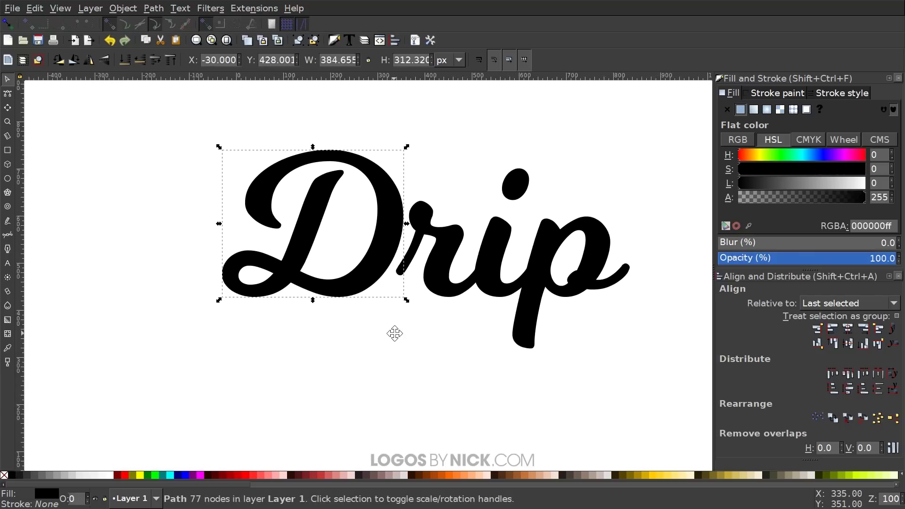
Insert a new node between the two nodes on the D's bottom curve
{"action": "left_click", "coordinate": [8, 98]}
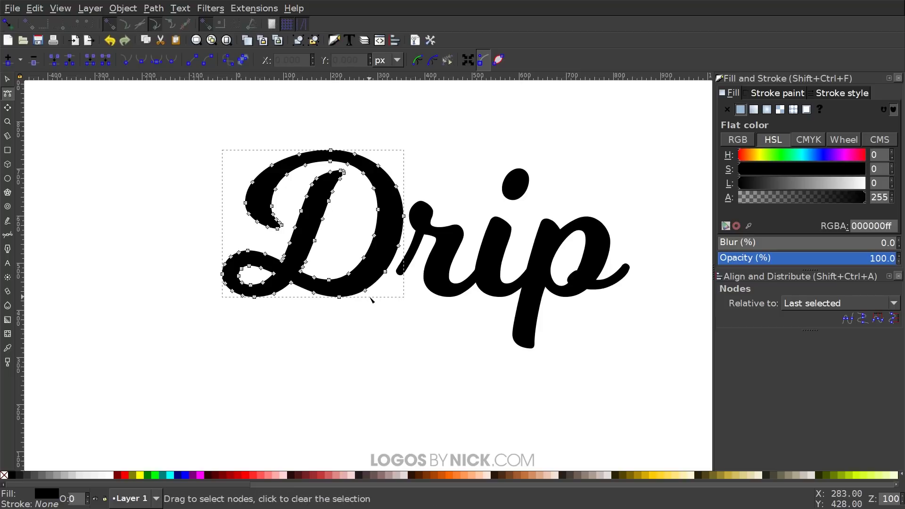
{"action": "left_click_drag", "start_coordinate": [350, 307], "coordinate": [310, 287]}
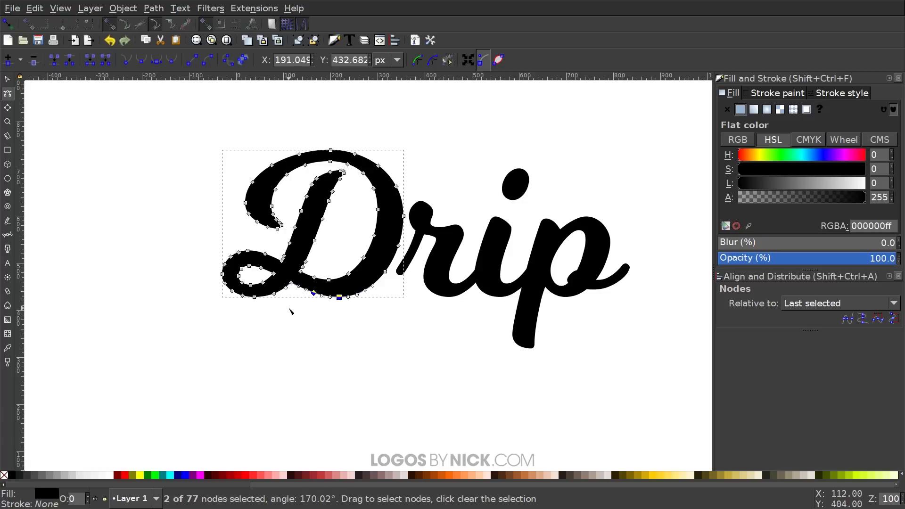
{"action": "scroll", "coordinate": [328, 317], "scroll_direction": "up", "scroll_amount": 3}
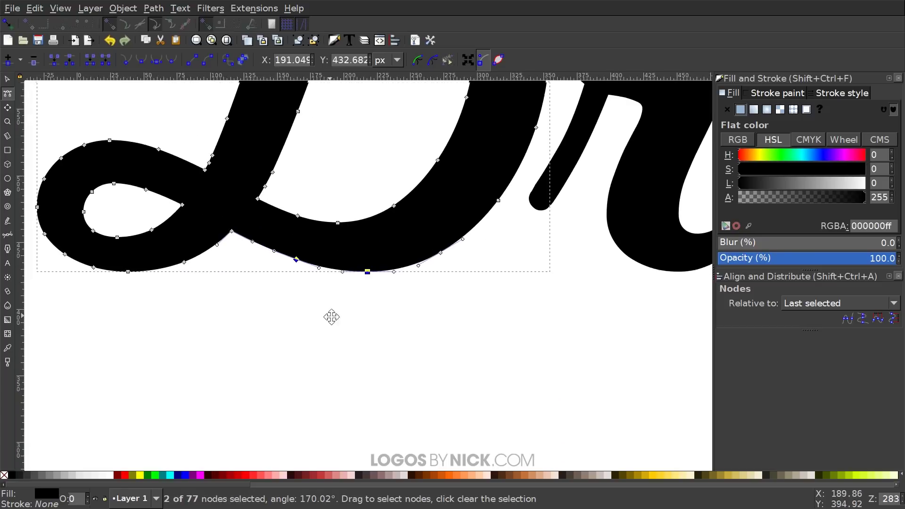
{"action": "left_click_drag", "start_coordinate": [330, 317], "coordinate": [346, 352]}
{"action": "left_click_drag", "start_coordinate": [412, 337], "coordinate": [303, 276]}
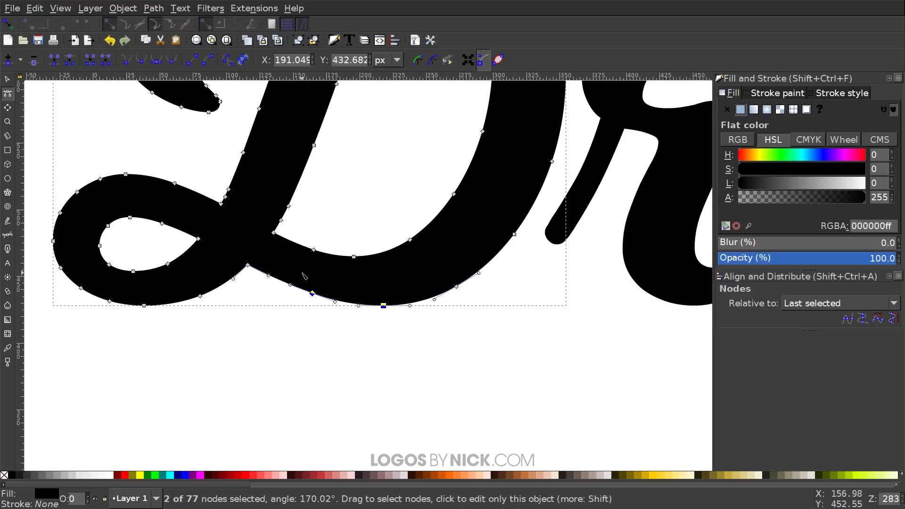
{"action": "left_click", "coordinate": [7, 60]}
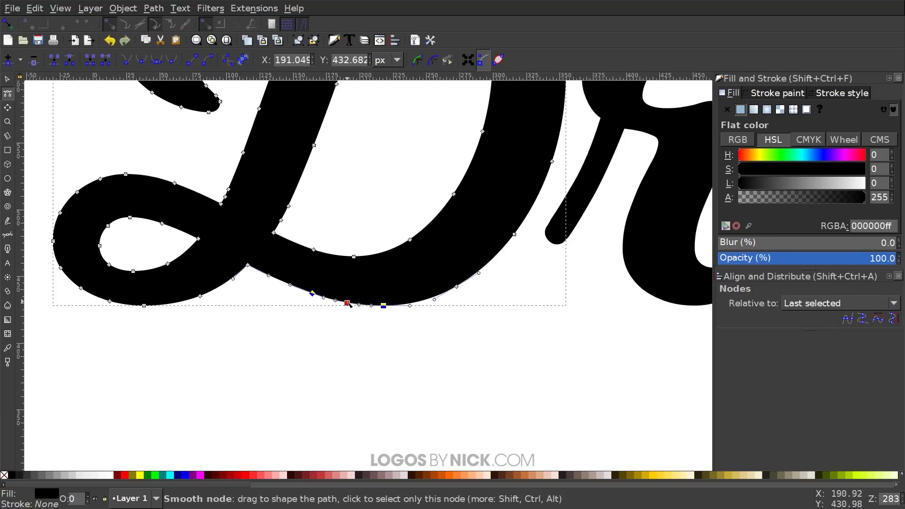
Pull the new node down and shape its handles into a teardrop drip
{"action": "left_click", "coordinate": [348, 303]}
{"action": "scroll", "coordinate": [368, 333], "scroll_direction": "down", "scroll_amount": 4}
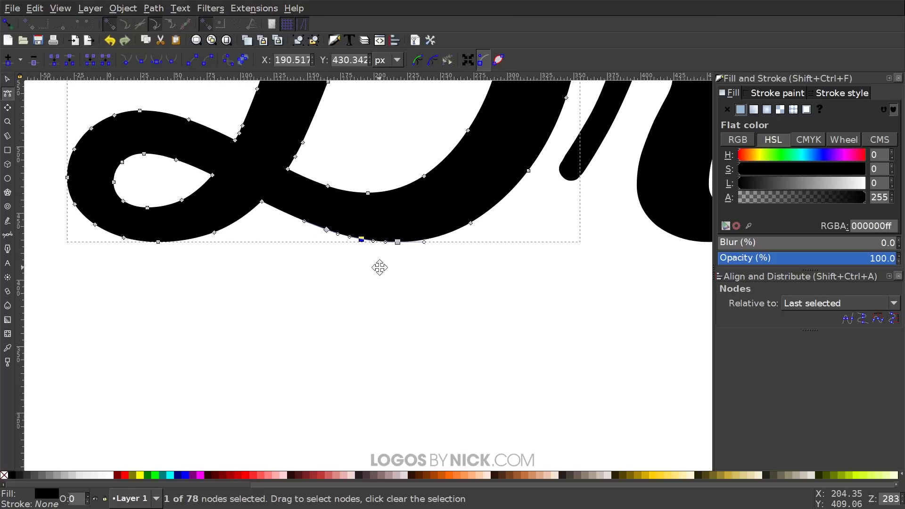
{"action": "mouse_move", "coordinate": [356, 227]}
{"action": "left_mouse_down"}
{"action": "mouse_move", "coordinate": [357, 364]}
{"action": "mouse_move", "coordinate": [366, 355]}
{"action": "mouse_move", "coordinate": [400, 363]}
{"action": "left_mouse_up"}
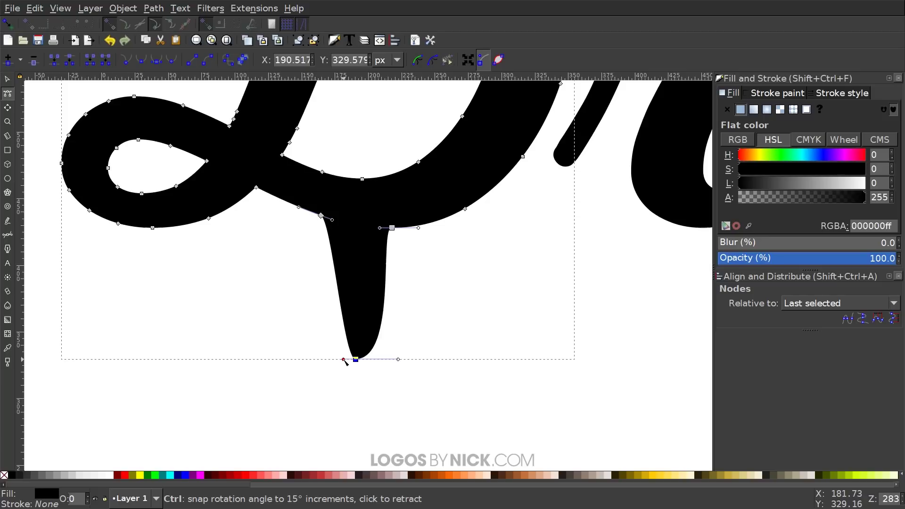
{"action": "left_click_drag", "start_coordinate": [343, 360], "coordinate": [307, 360]}
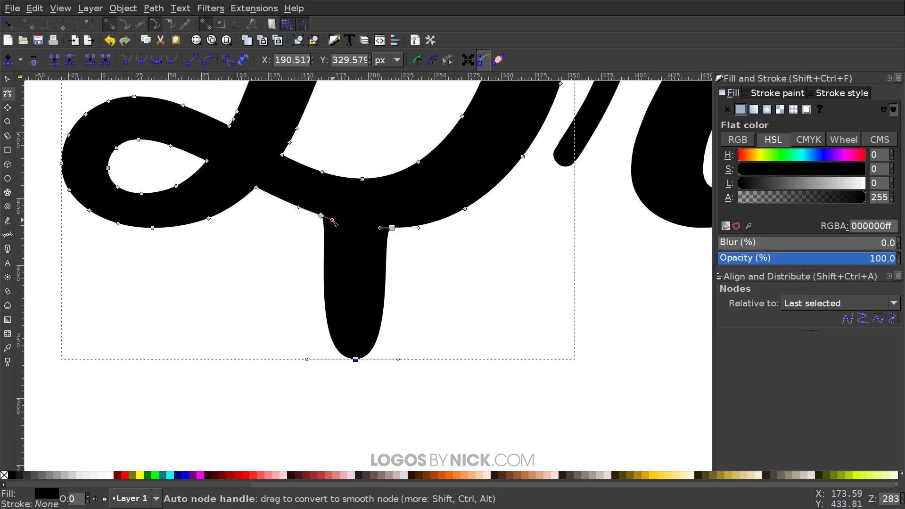
{"action": "left_click_drag", "start_coordinate": [334, 222], "coordinate": [383, 242]}
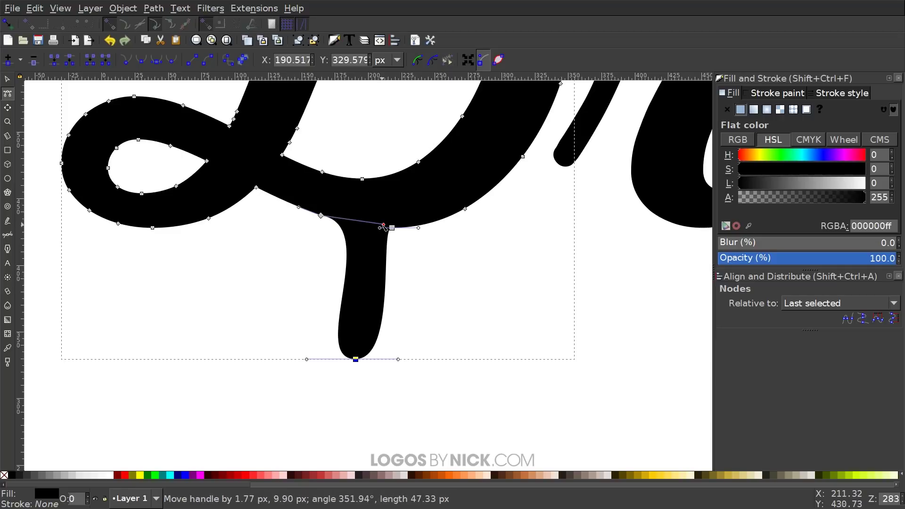
{"action": "left_click_drag", "start_coordinate": [384, 227], "coordinate": [361, 250]}
{"action": "key", "text": "ctrl+z"}
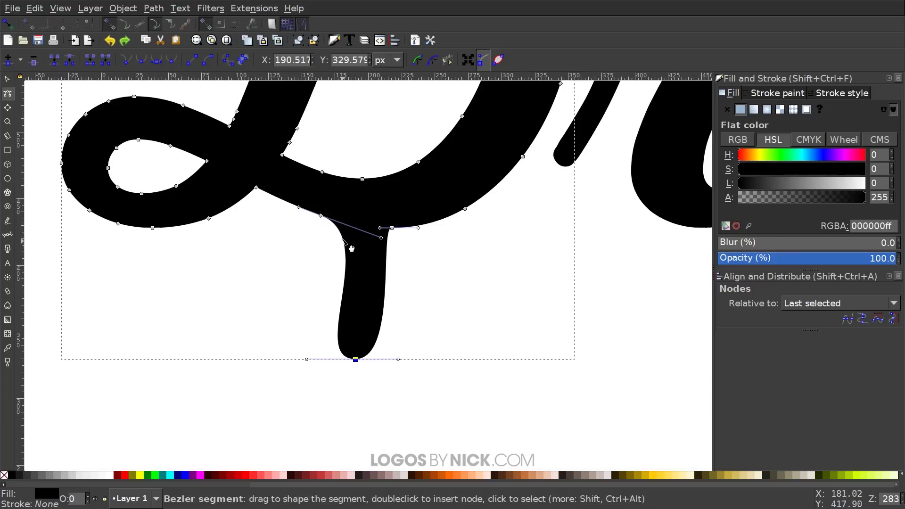
{"action": "left_click_drag", "start_coordinate": [381, 237], "coordinate": [322, 227]}
{"action": "scroll", "coordinate": [344, 338], "scroll_direction": "down", "scroll_amount": 5}
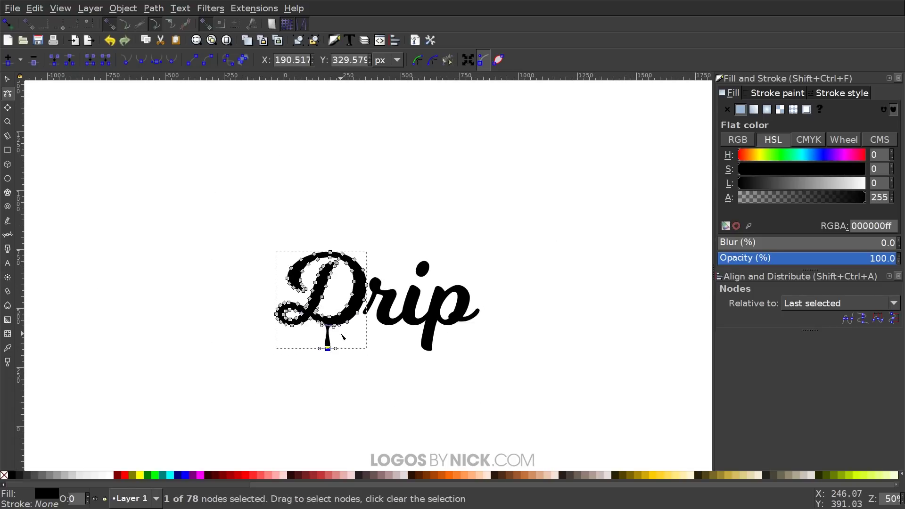
{"action": "left_click", "coordinate": [8, 81]}
{"action": "left_click", "coordinate": [506, 210]}
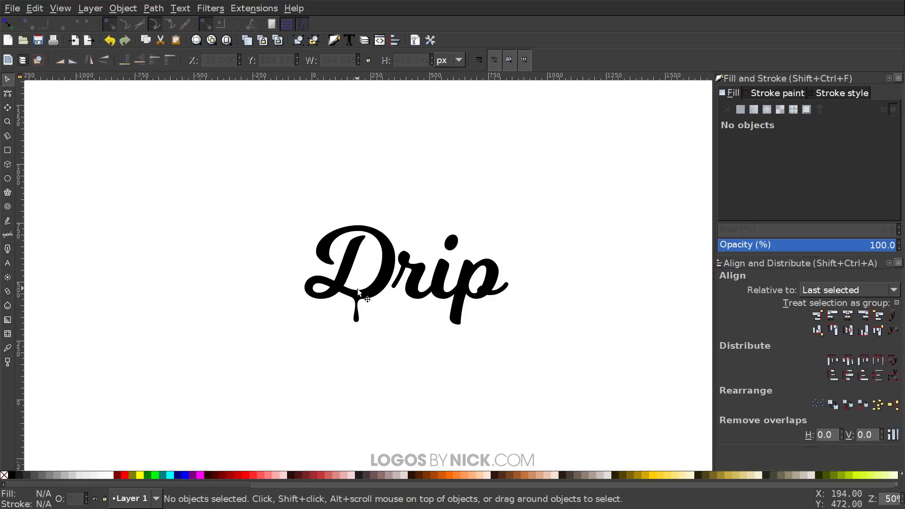
{"action": "scroll", "coordinate": [396, 326], "scroll_direction": "up", "scroll_amount": 4}
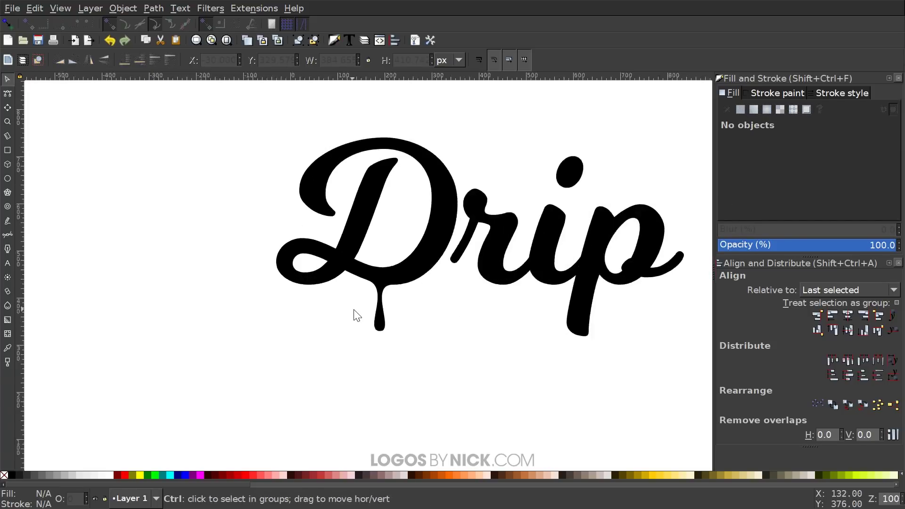
{"action": "scroll", "coordinate": [281, 270], "scroll_direction": "down", "scroll_amount": 1}
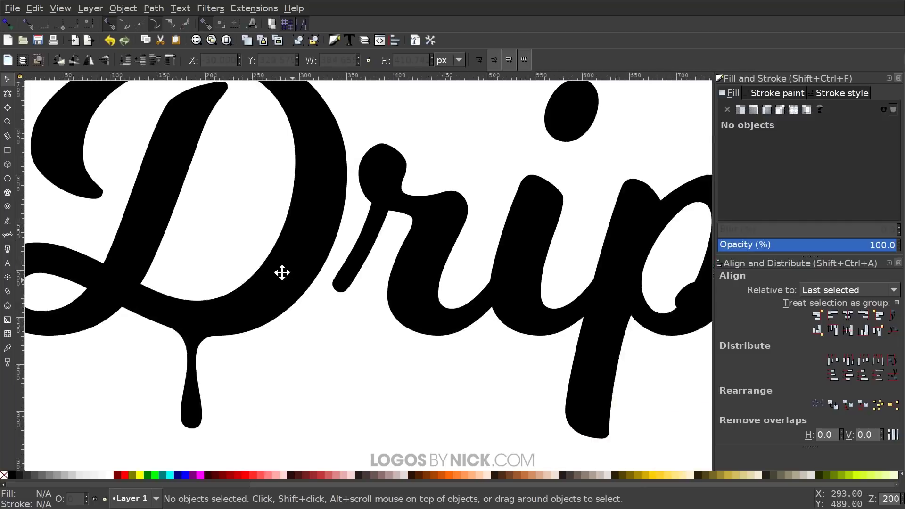
{"action": "scroll", "coordinate": [402, 420], "scroll_direction": "up", "scroll_amount": 1}
{"action": "left_click", "coordinate": [7, 94]}
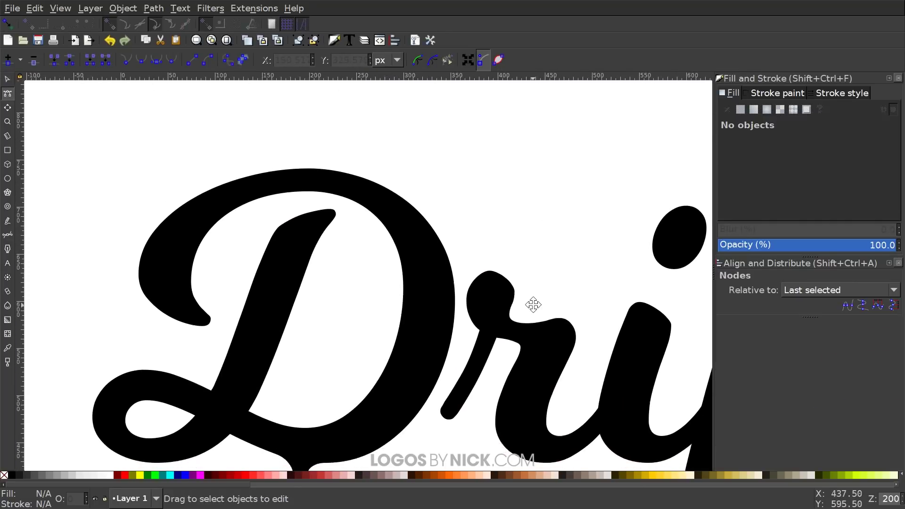
{"action": "scroll", "coordinate": [327, 226], "scroll_direction": "up", "scroll_amount": 1}
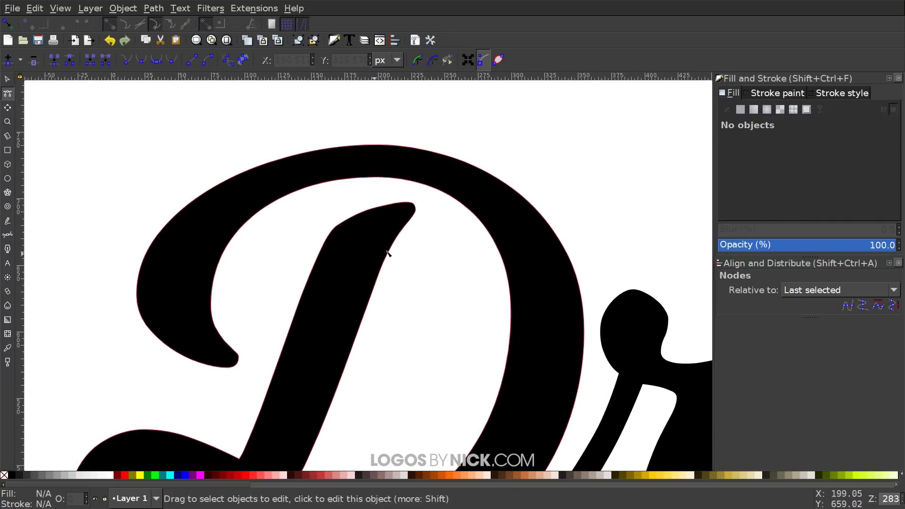
{"action": "scroll", "coordinate": [388, 255], "scroll_direction": "down", "scroll_amount": 1}
{"action": "left_click", "coordinate": [367, 190]}
{"action": "scroll", "coordinate": [377, 187], "scroll_direction": "up", "scroll_amount": 1}
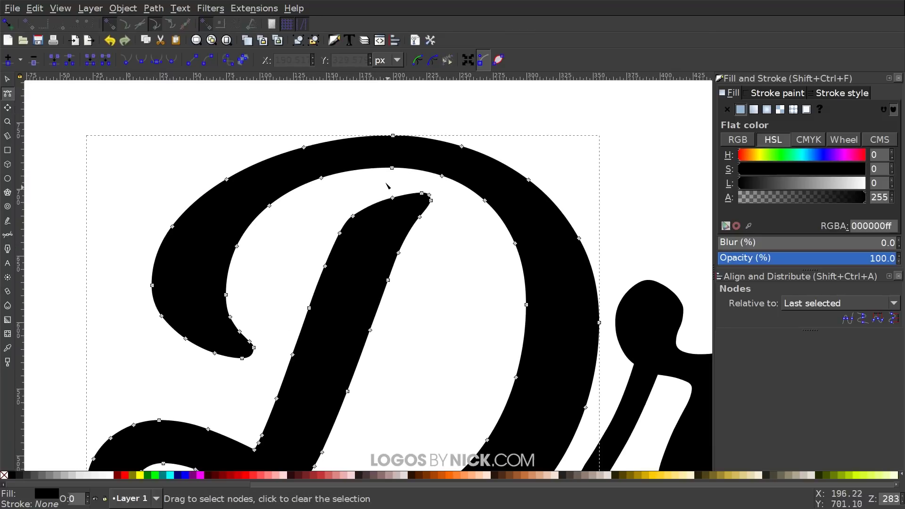
Insert a node between two points on the D's inner top curve and drag it down
{"action": "left_click", "coordinate": [391, 168]}
{"action": "left_click_drag", "start_coordinate": [304, 165], "coordinate": [304, 166]}
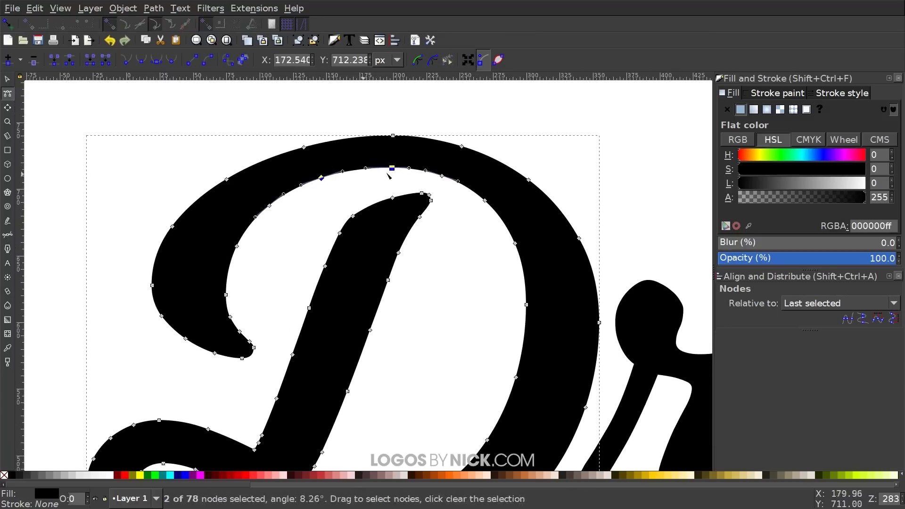
{"action": "key", "text": "Escape"}
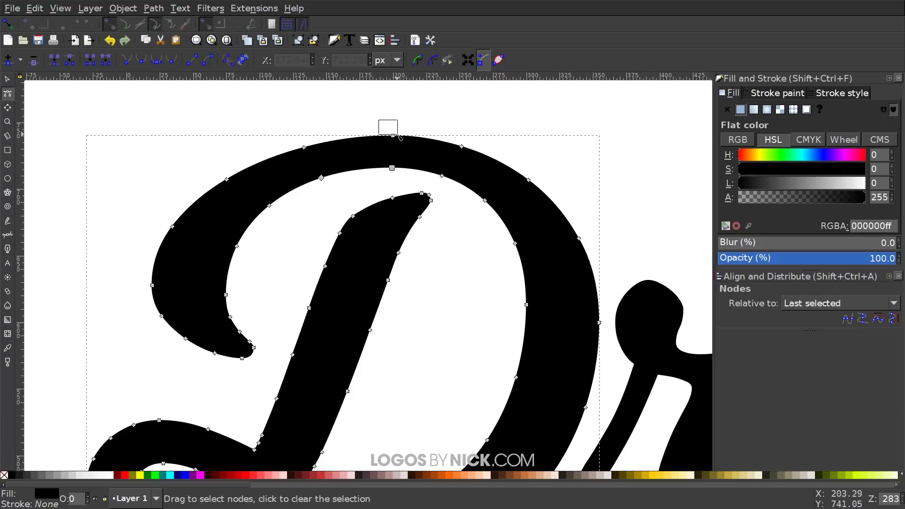
{"action": "left_click", "coordinate": [391, 168]}
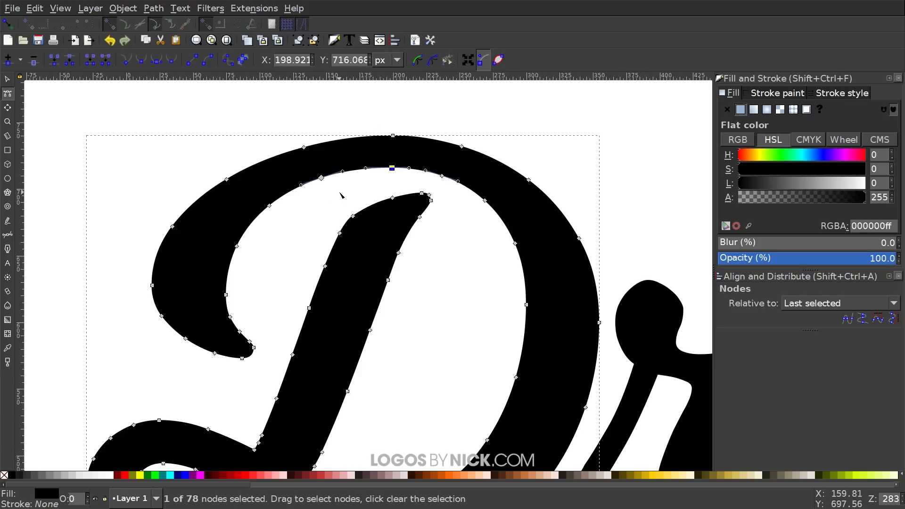
{"action": "left_click_drag", "start_coordinate": [319, 177], "coordinate": [319, 178]}
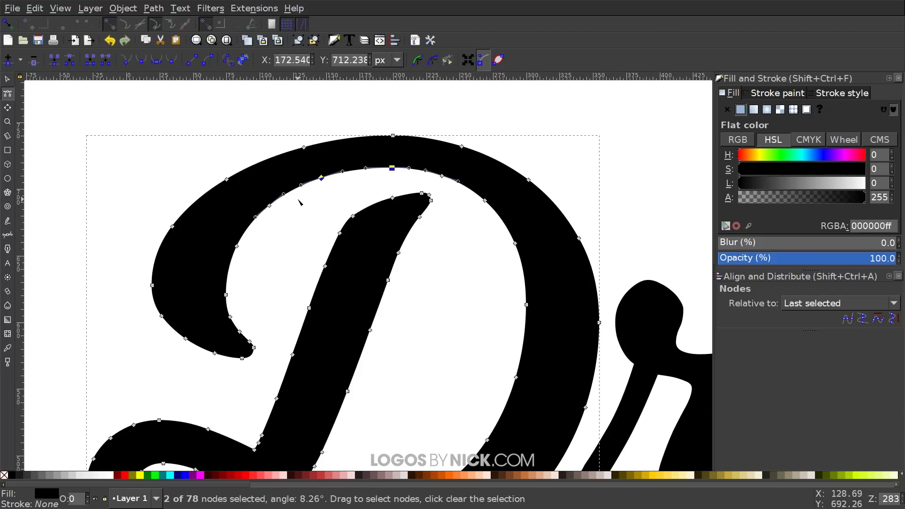
{"action": "left_click", "coordinate": [9, 60]}
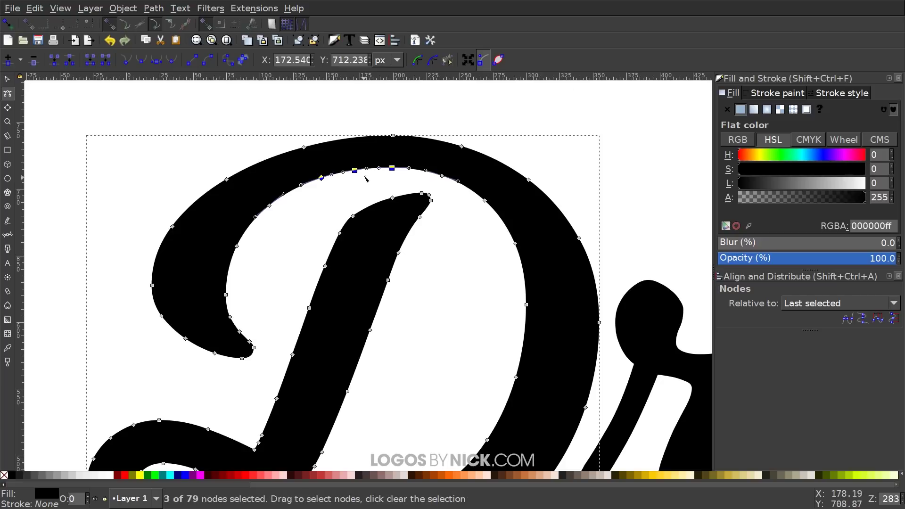
{"action": "left_click", "coordinate": [357, 171]}
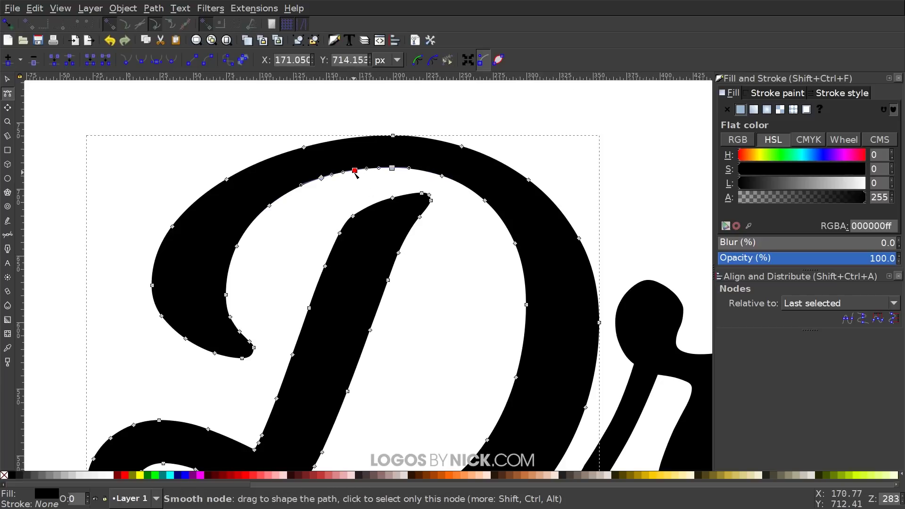
{"action": "left_click_drag", "start_coordinate": [355, 171], "coordinate": [372, 191]}
Slightly adjust the curve of the small drip
{"action": "left_click_drag", "start_coordinate": [466, 234], "coordinate": [419, 215]}
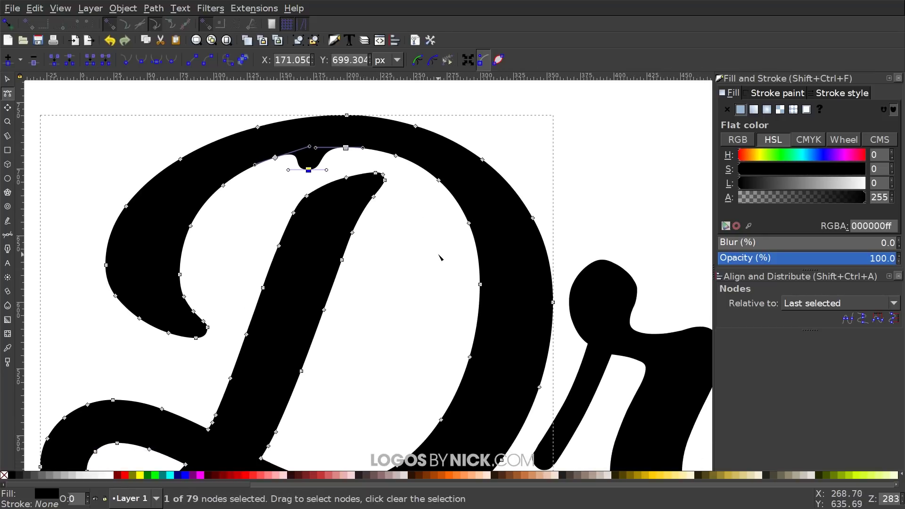
{"action": "scroll", "coordinate": [439, 257], "scroll_direction": "down", "scroll_amount": 2}
{"action": "scroll", "coordinate": [384, 247], "scroll_direction": "down", "scroll_amount": 2}
{"action": "scroll", "coordinate": [396, 140], "scroll_direction": "up", "scroll_amount": 1}
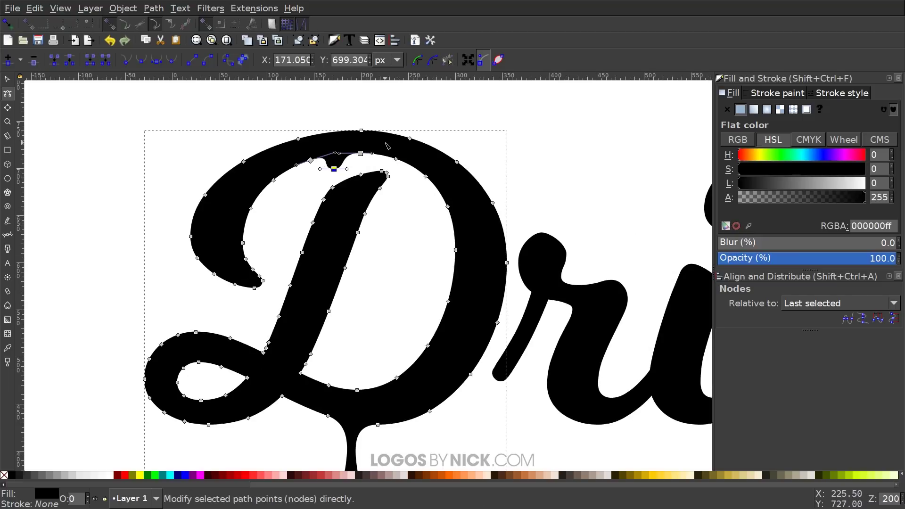
Insert a node further along the inner top curve and shape it into a long drip
{"action": "left_click_drag", "start_coordinate": [392, 150], "coordinate": [404, 167]}
{"action": "left_click", "coordinate": [427, 178], "text": "shift"}
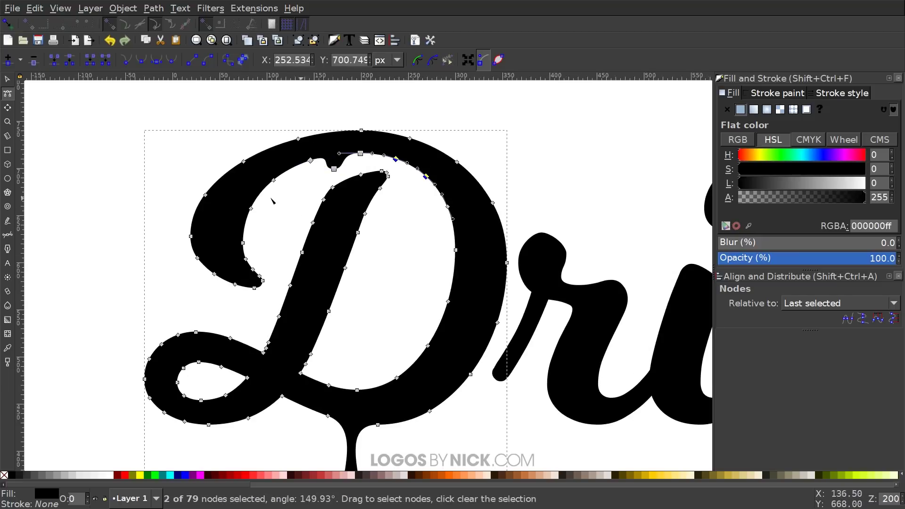
{"action": "left_click", "coordinate": [8, 60]}
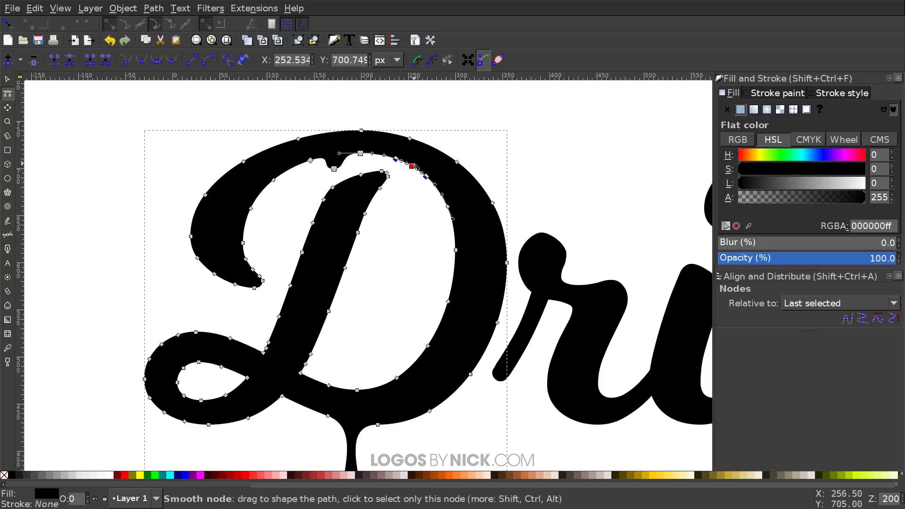
{"action": "left_click_drag", "start_coordinate": [412, 166], "coordinate": [395, 231]}
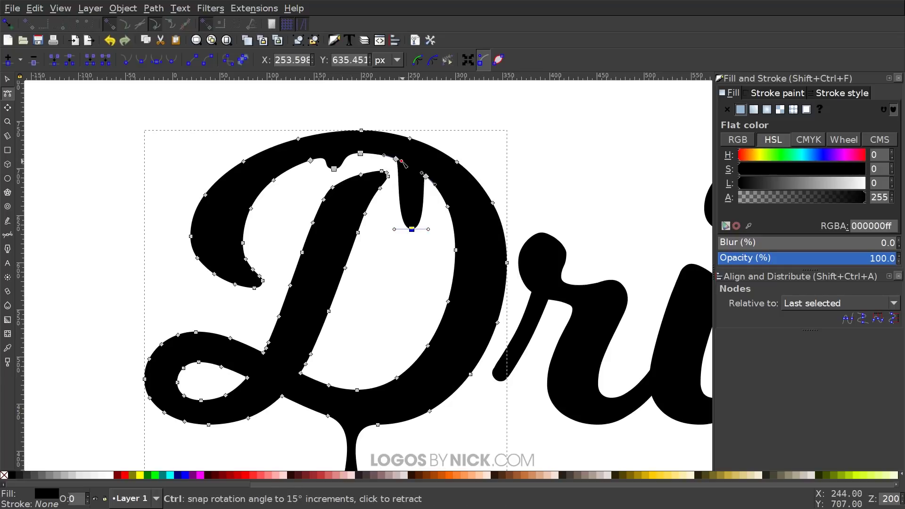
{"action": "left_click_drag", "start_coordinate": [404, 172], "coordinate": [419, 169]}
{"action": "scroll", "coordinate": [409, 185], "scroll_direction": "up", "scroll_amount": 2}
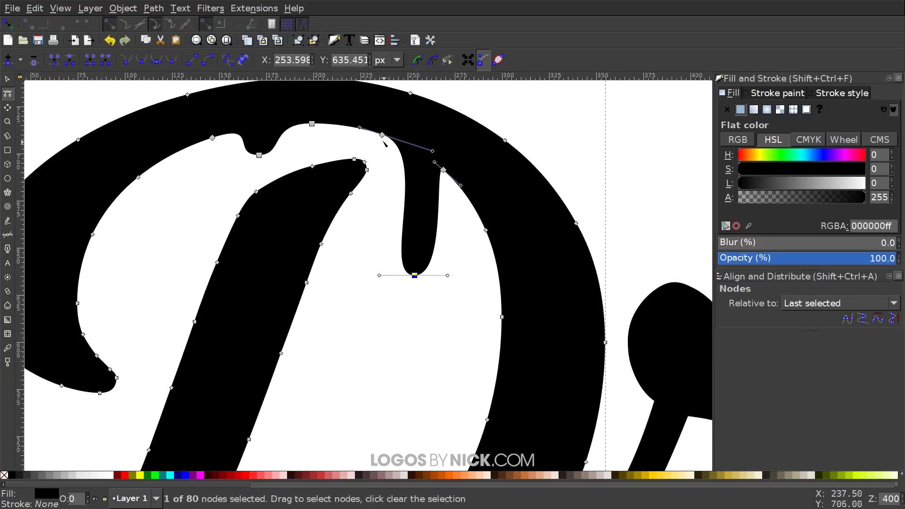
{"action": "left_click_drag", "start_coordinate": [434, 162], "coordinate": [472, 178]}
{"action": "scroll", "coordinate": [329, 151], "scroll_direction": "up", "scroll_amount": 2}
{"action": "scroll", "coordinate": [329, 150], "scroll_direction": "left", "scroll_amount": 4}
Add another node on the top curve near the drips, nudge it down, and zoom out
{"action": "double_click", "coordinate": [424, 162]}
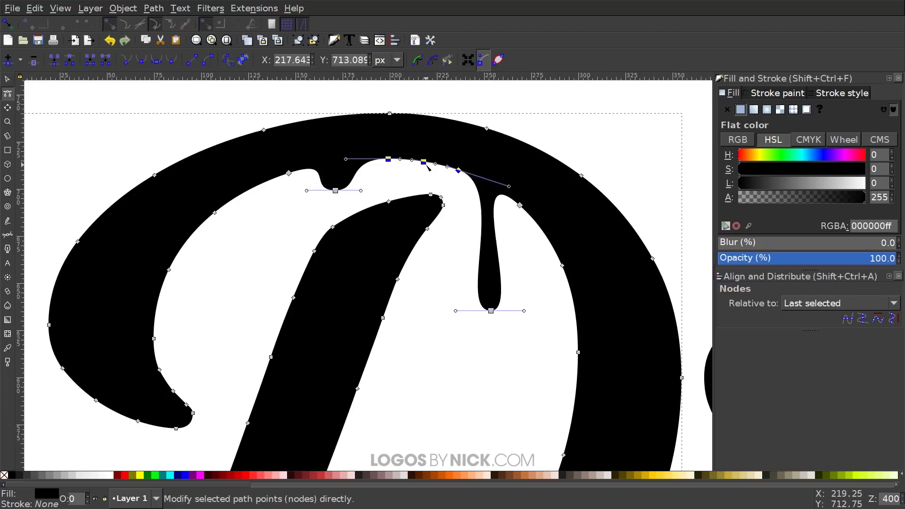
{"action": "left_click", "coordinate": [424, 161]}
{"action": "left_click_drag", "start_coordinate": [424, 162], "coordinate": [426, 177]}
{"action": "key", "text": "minus"}
{"action": "key", "text": "minus"}
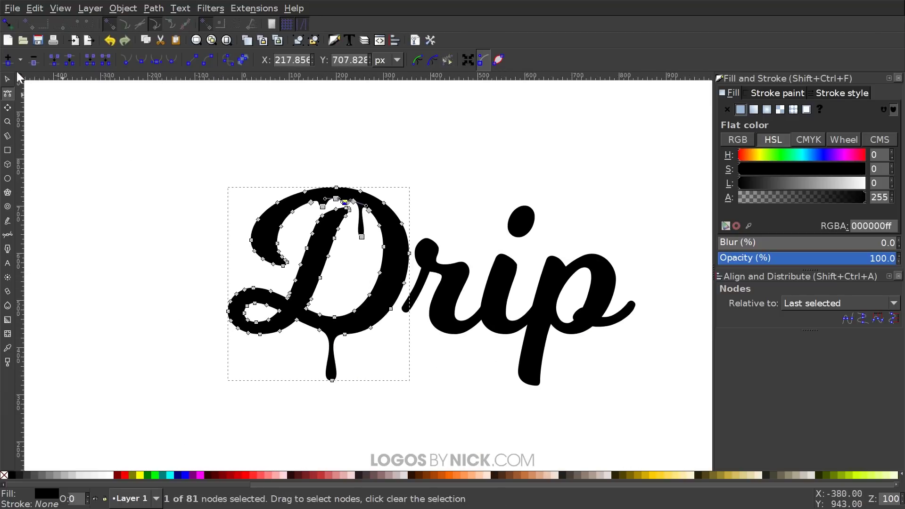
{"action": "left_click", "coordinate": [8, 79]}
Zoom in on the D's upper-left hook and select the D for node editing
{"action": "scroll", "coordinate": [533, 250], "scroll_direction": "down", "scroll_amount": 5}
{"action": "key", "text": "minus"}
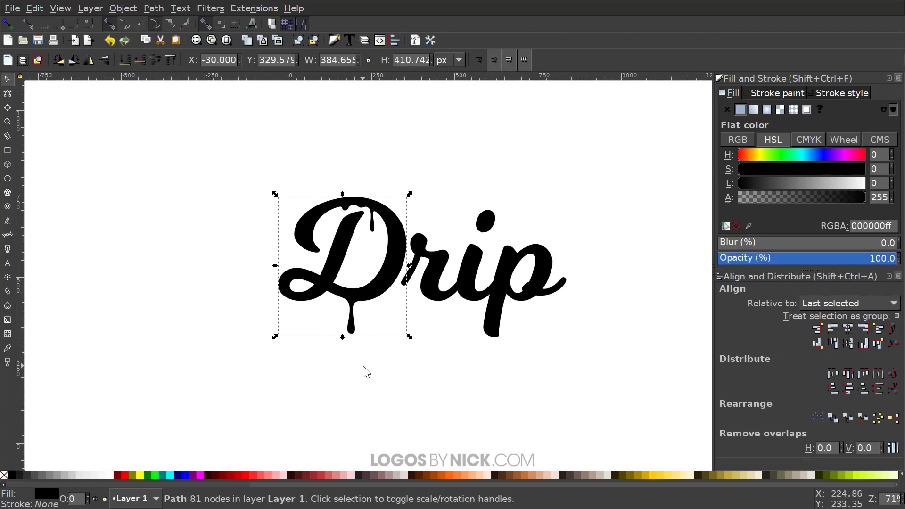
{"action": "left_click", "coordinate": [364, 370]}
{"action": "scroll", "coordinate": [391, 243], "scroll_direction": "up", "scroll_amount": 4}
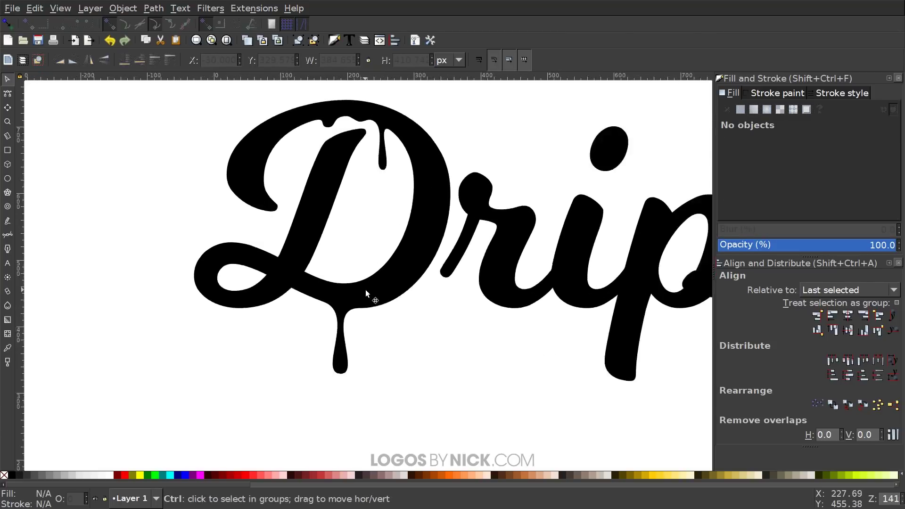
{"action": "scroll", "coordinate": [434, 333], "scroll_direction": "up", "scroll_amount": 3}
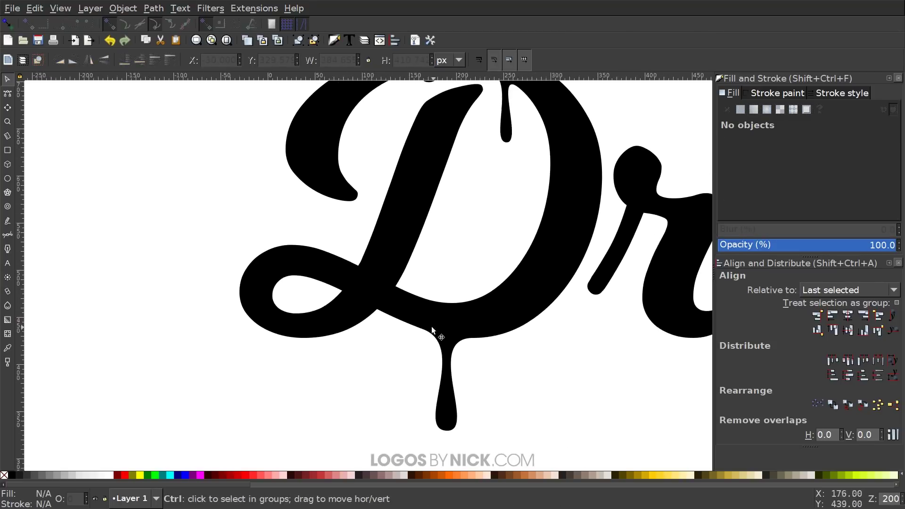
{"action": "scroll", "coordinate": [606, 297], "scroll_direction": "left", "scroll_amount": 2}
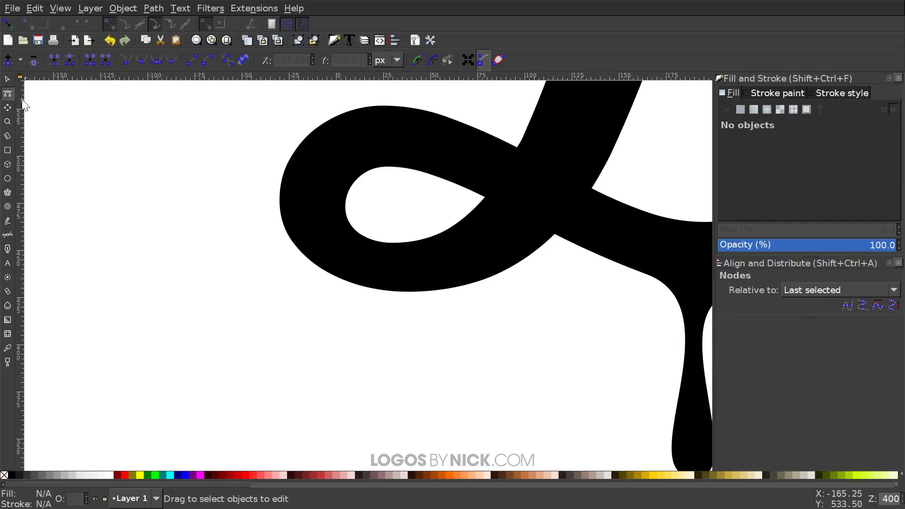
{"action": "scroll", "coordinate": [489, 378], "scroll_direction": "up", "scroll_amount": 8}
{"action": "scroll", "coordinate": [489, 379], "scroll_direction": "right", "scroll_amount": 3}
{"action": "left_click", "coordinate": [353, 257]}
{"action": "scroll", "coordinate": [405, 273], "scroll_direction": "down", "scroll_amount": 2}
{"action": "scroll", "coordinate": [377, 263], "scroll_direction": "right", "scroll_amount": 2}
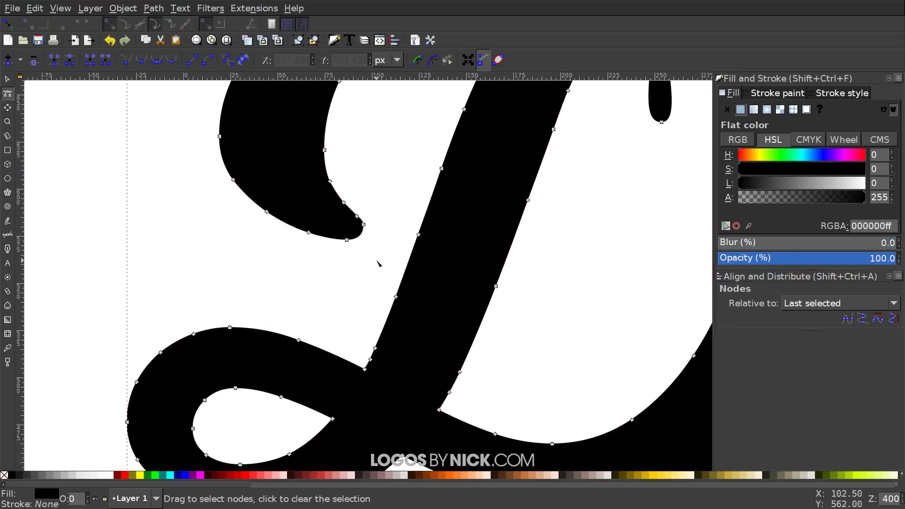
Insert a node at the hook's tip and pull it into a drip with a smooth, wide top
{"action": "left_click_drag", "start_coordinate": [357, 230], "coordinate": [334, 217]}
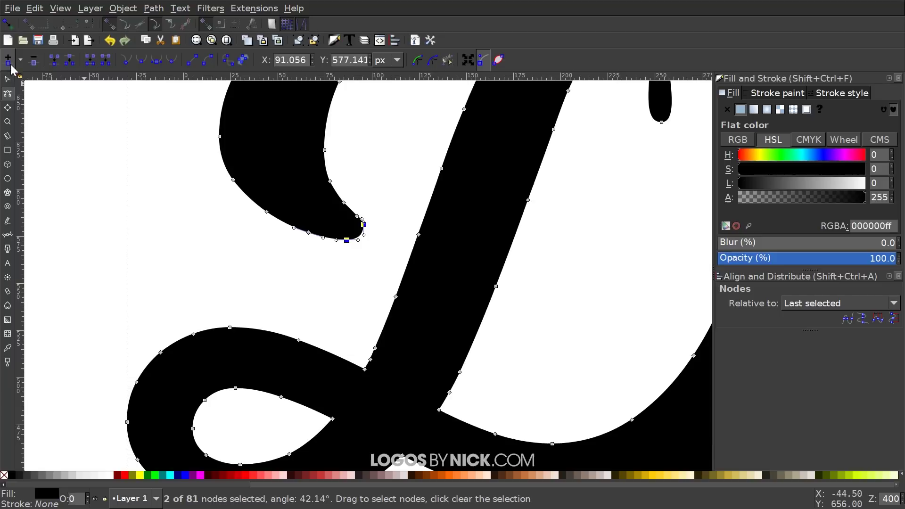
{"action": "double_click", "coordinate": [360, 237]}
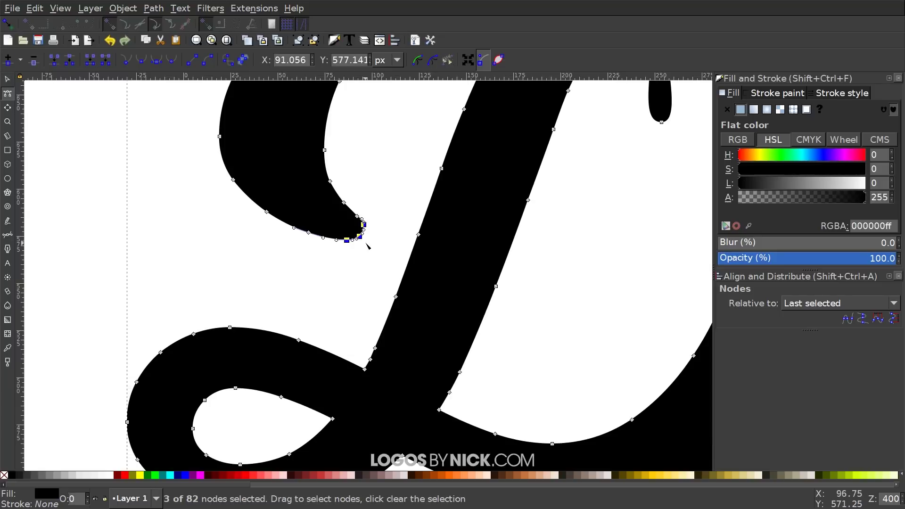
{"action": "left_click_drag", "start_coordinate": [359, 236], "coordinate": [338, 309]}
{"action": "scroll", "coordinate": [353, 242], "scroll_direction": "up", "scroll_amount": 4}
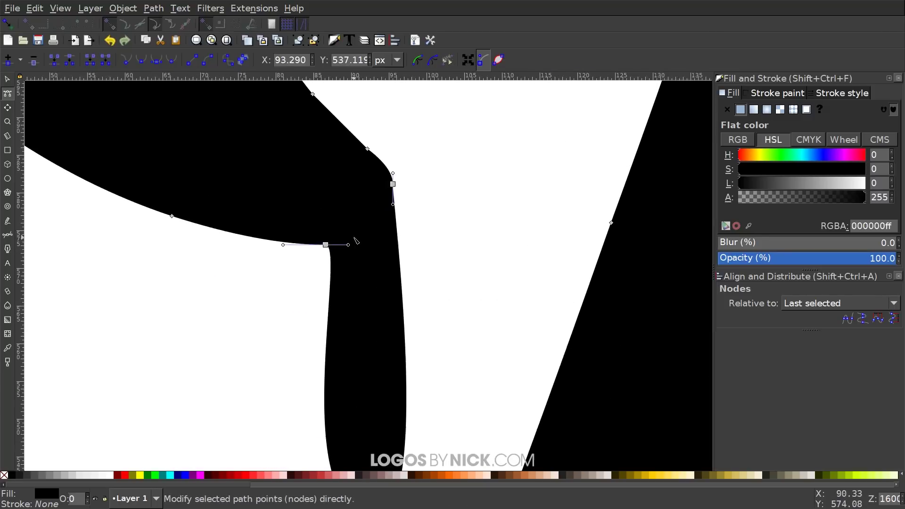
{"action": "left_click_drag", "start_coordinate": [349, 245], "coordinate": [378, 245]}
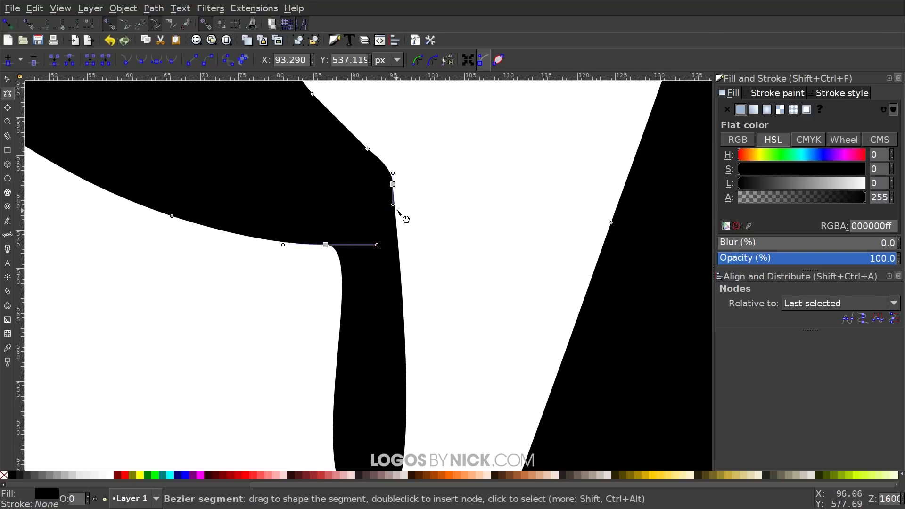
{"action": "left_click_drag", "start_coordinate": [394, 206], "coordinate": [394, 243]}
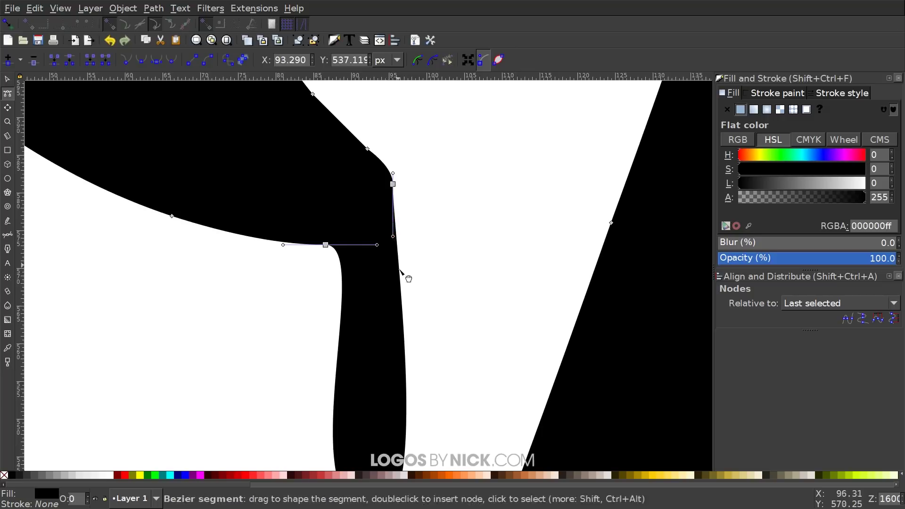
{"action": "scroll", "coordinate": [395, 264], "scroll_direction": "down", "scroll_amount": 4}
{"action": "key", "text": "s"}
{"action": "key", "text": "1"}
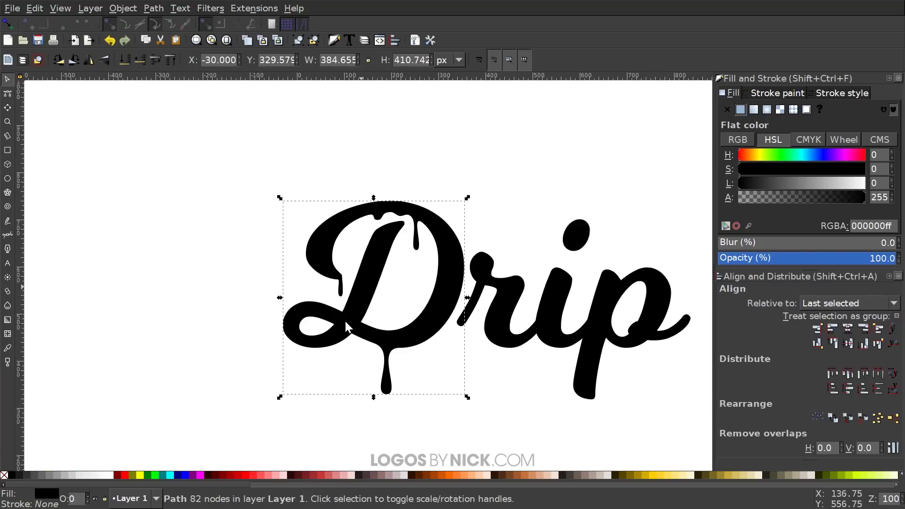
{"action": "scroll", "coordinate": [307, 287], "scroll_direction": "down", "scroll_amount": 3}
{"action": "scroll", "coordinate": [306, 287], "scroll_direction": "right", "scroll_amount": 5}
{"action": "left_click", "coordinate": [391, 370]}
{"action": "scroll", "coordinate": [462, 366], "scroll_direction": "left", "scroll_amount": 4}
{"action": "scroll", "coordinate": [469, 318], "scroll_direction": "right", "scroll_amount": 2}
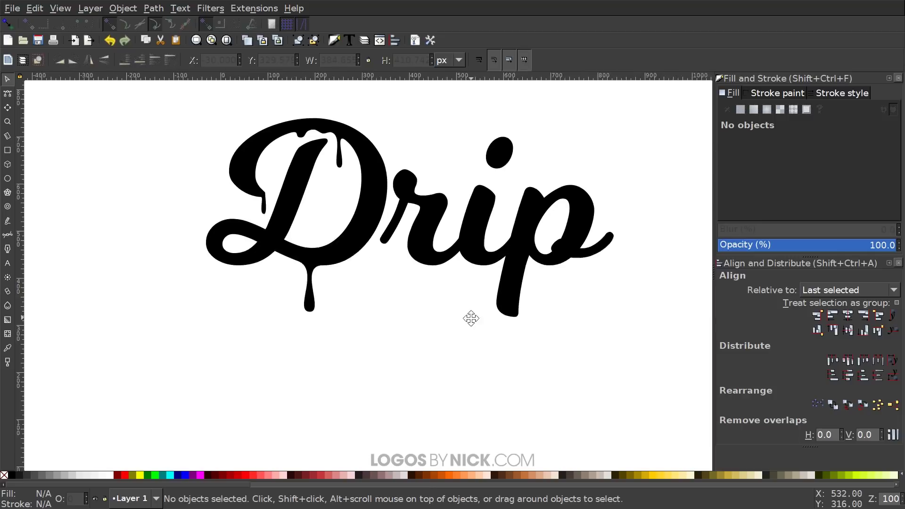